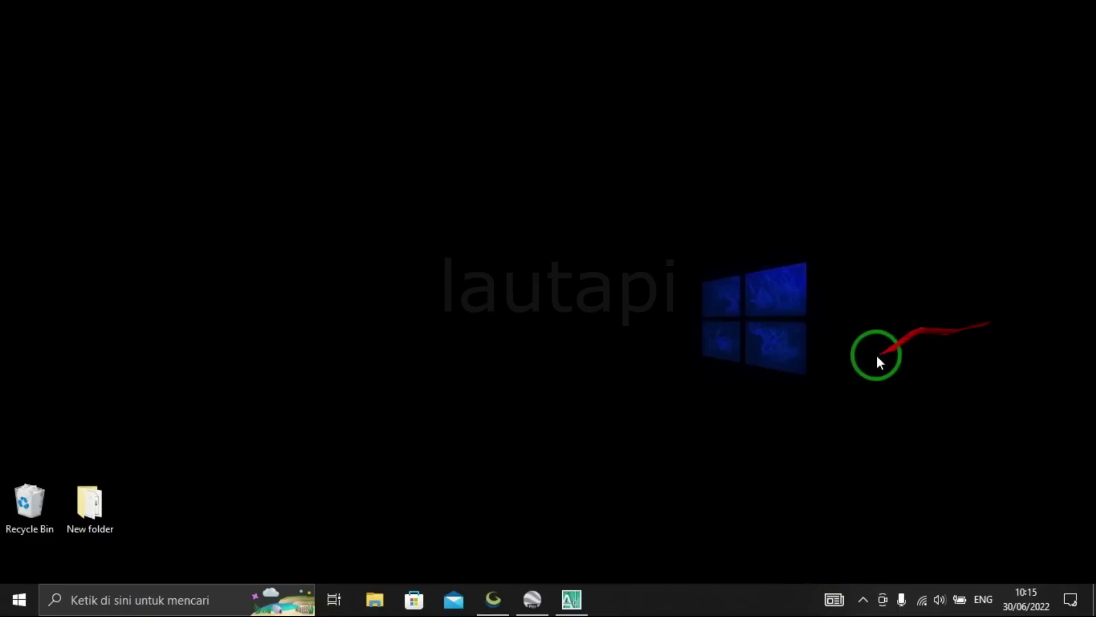
Refresh the Windows desktop twice from its right-click menu
right_click(540, 246)
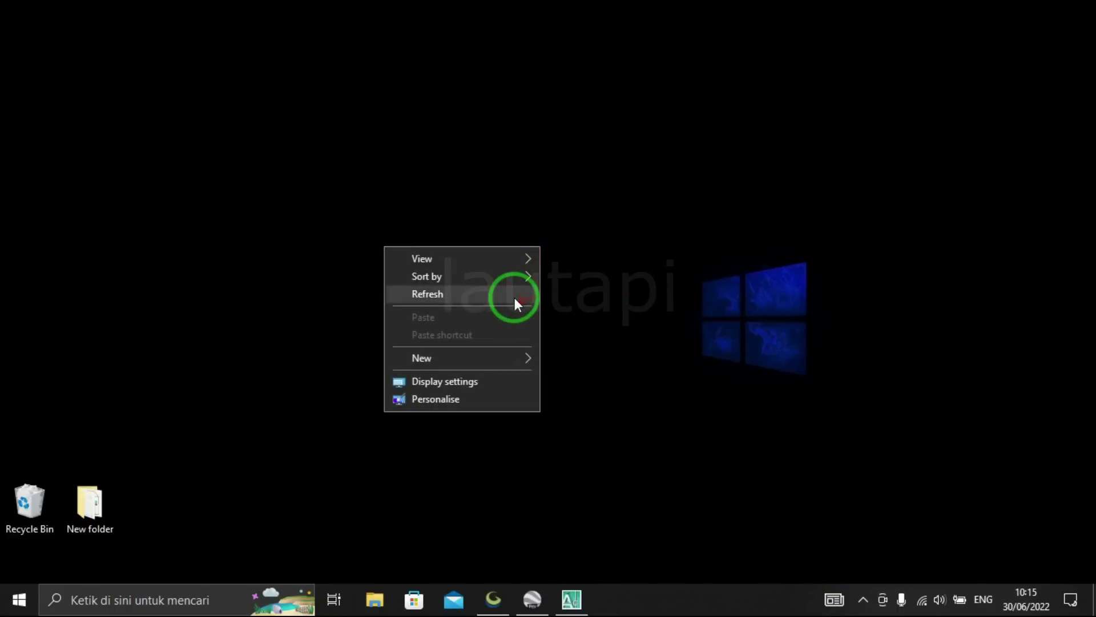
click(511, 296)
right_click(482, 232)
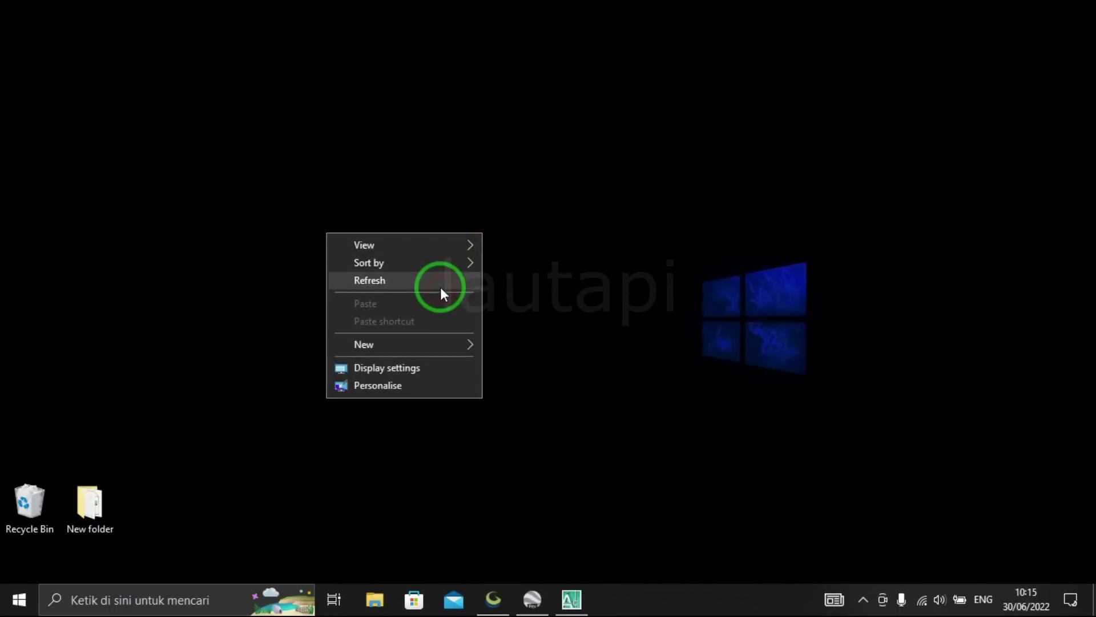
click(440, 286)
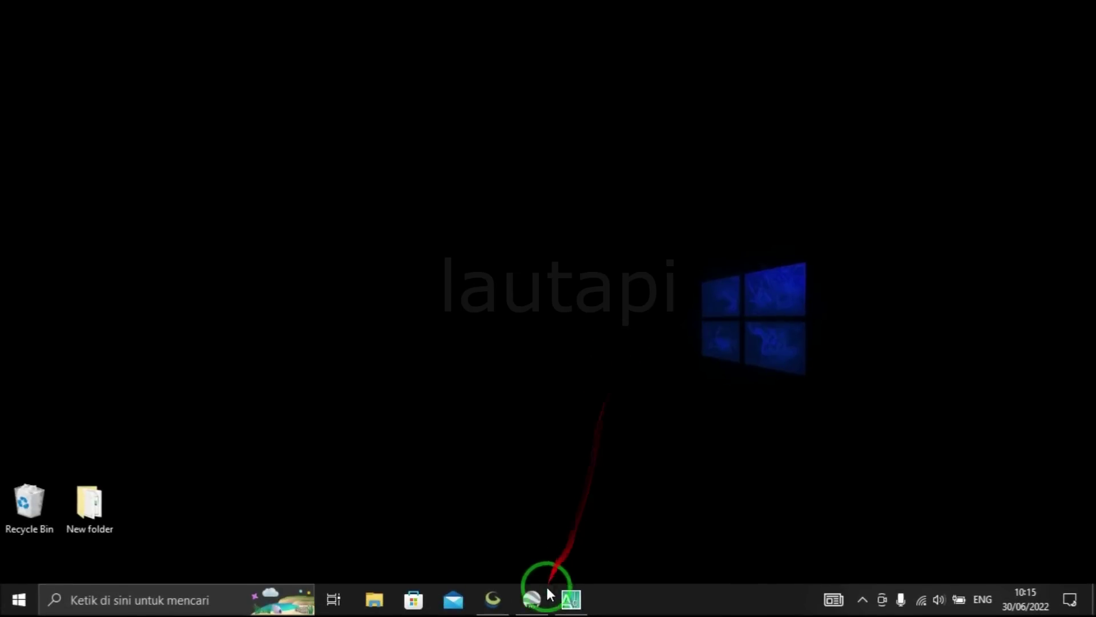
Review the AutoCAD bathymetry survey lines by panning and zooming, then bring up Google Earth Pro
click(568, 603)
middle_drag(557, 342, 479, 284)
scroll(487, 306, up, 3)
scroll(474, 283, down, 3)
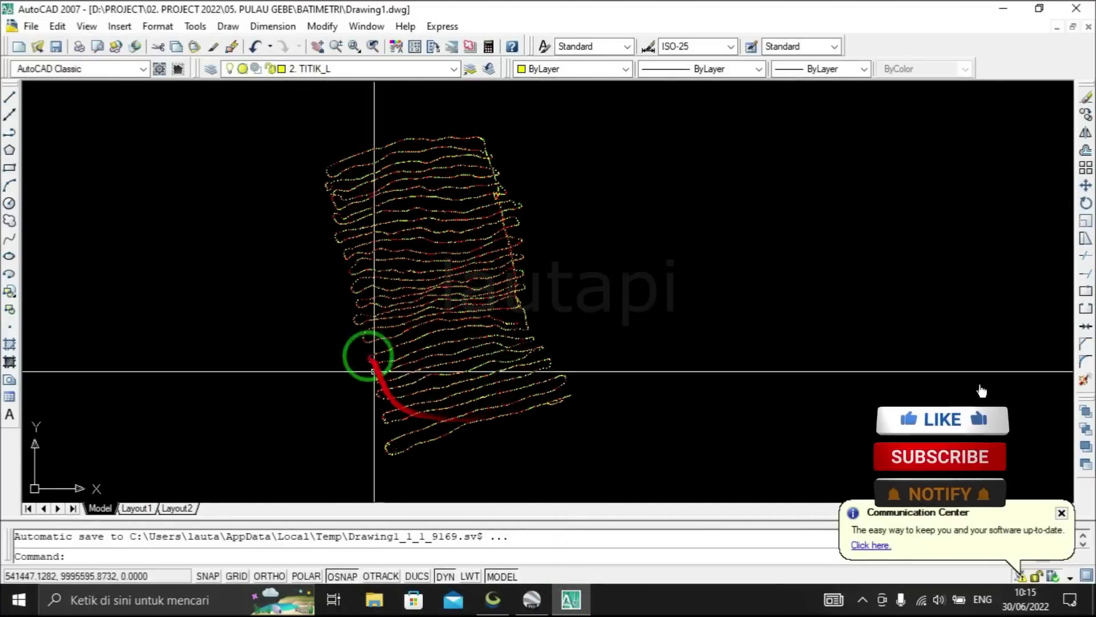
scroll(456, 180, up, 2)
scroll(400, 180, down, 3)
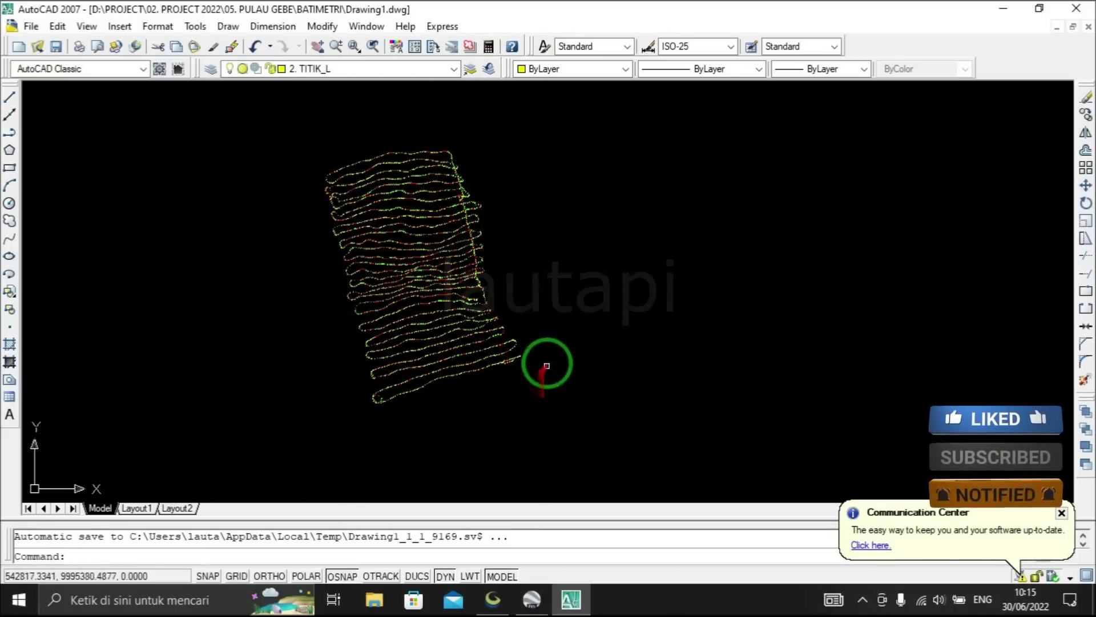
scroll(463, 137, up, 1)
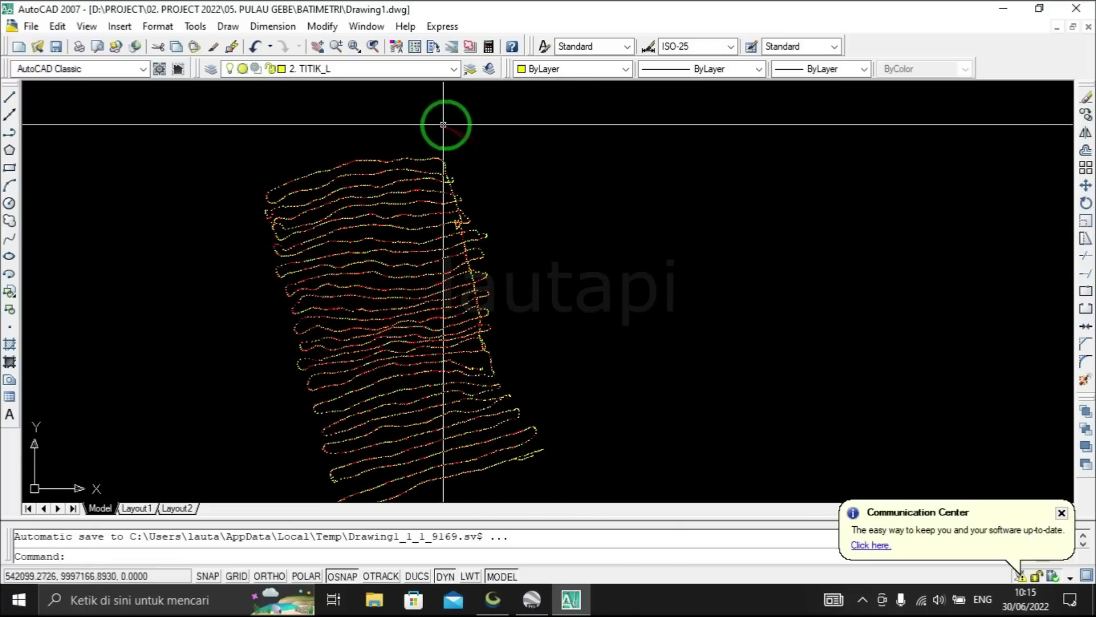
middle_drag(472, 355, 519, 318)
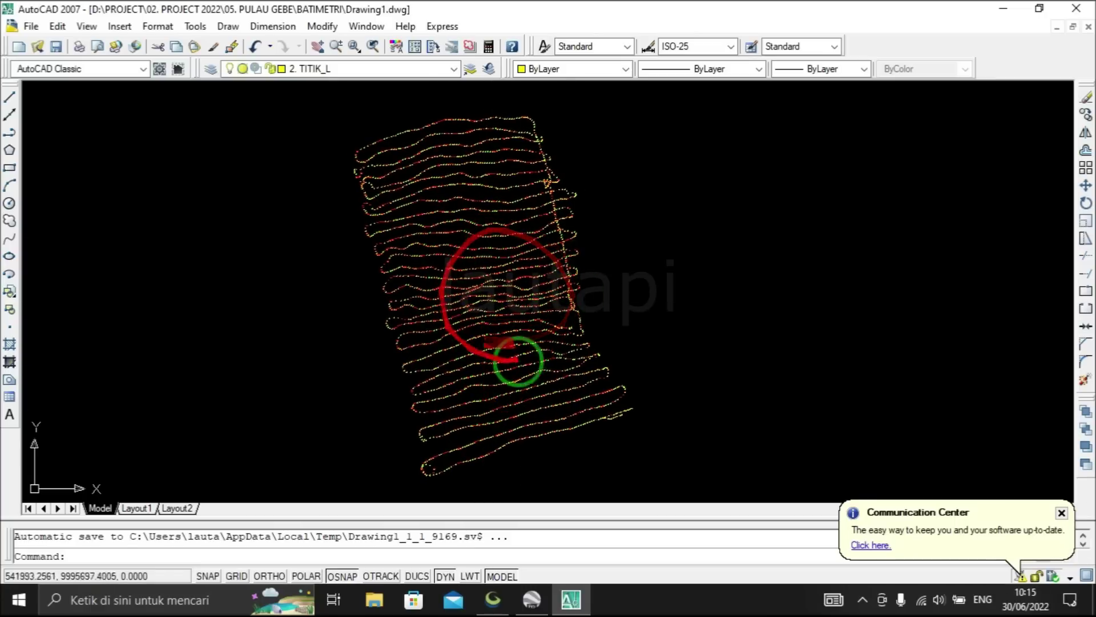
click(527, 602)
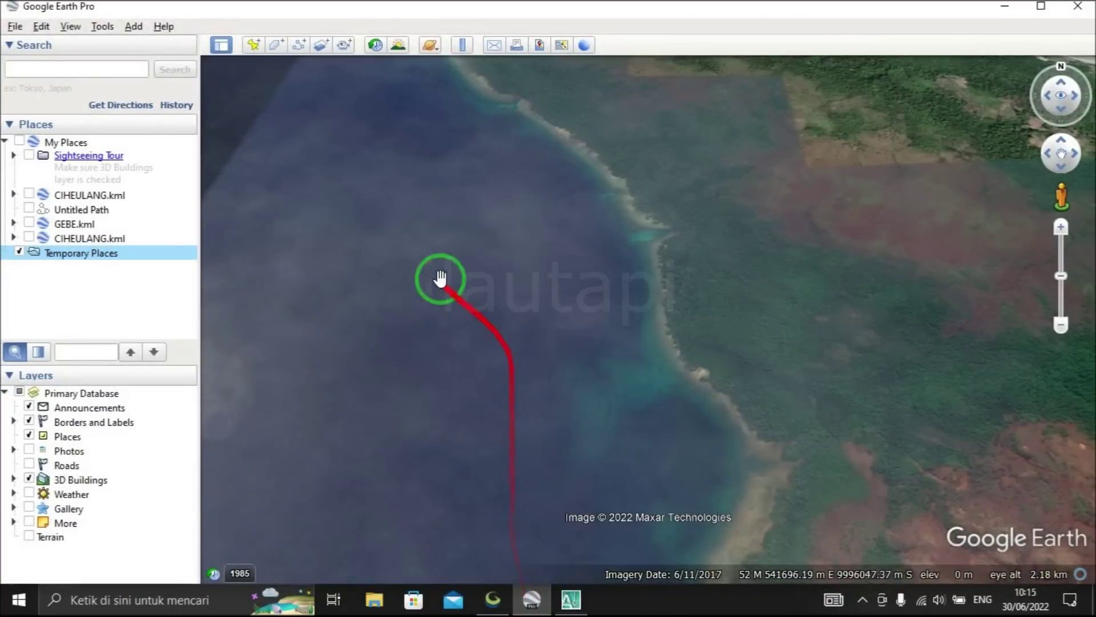
click(29, 223)
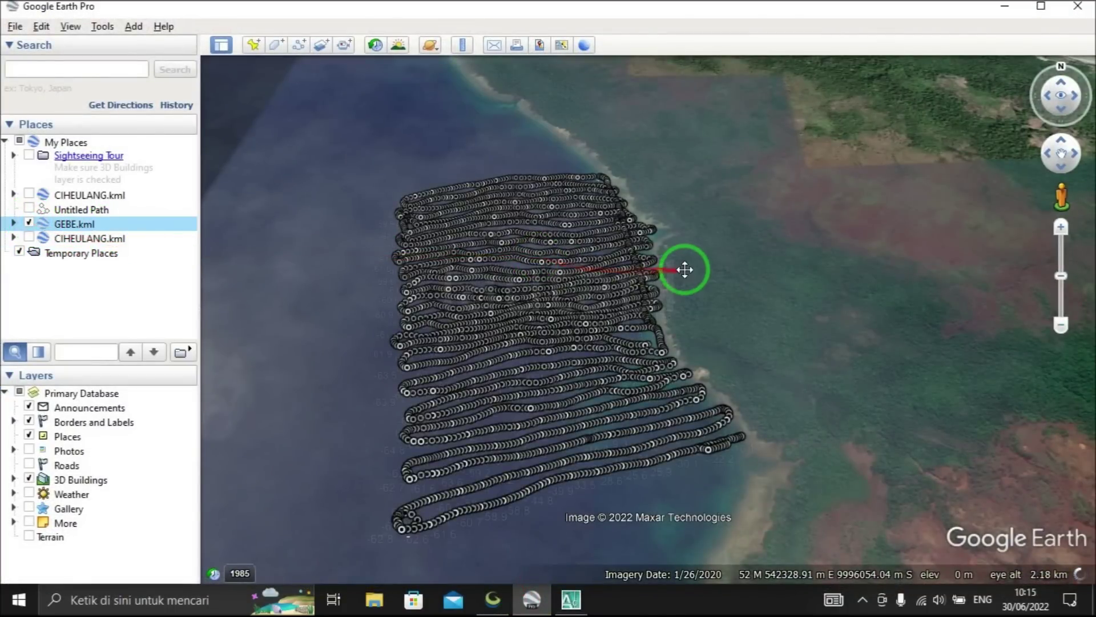
scroll(682, 266, up, 3)
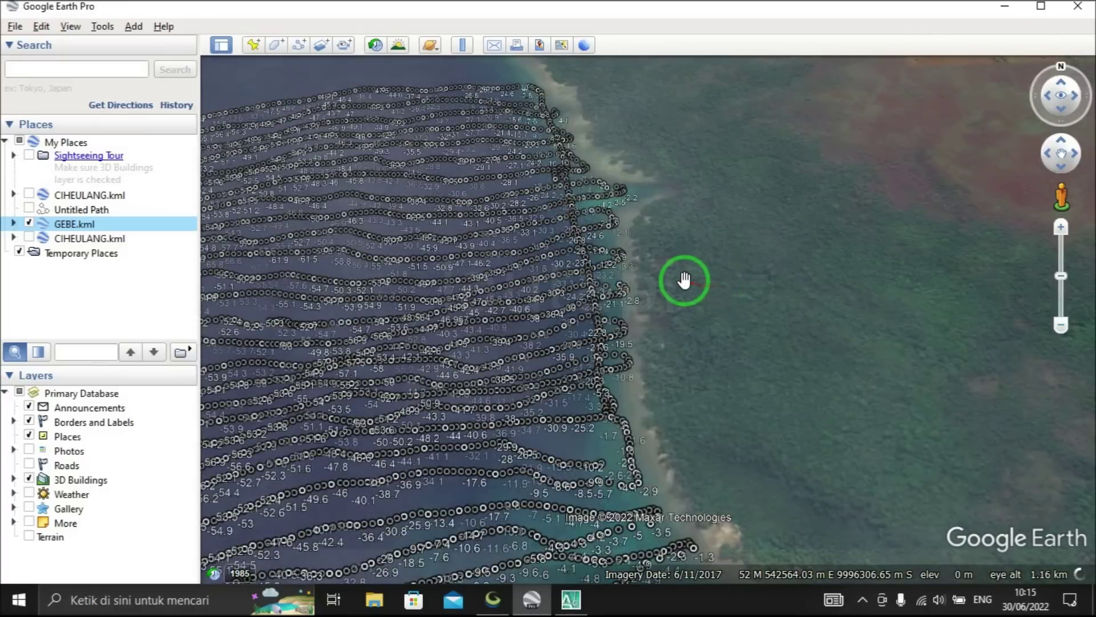
scroll(683, 294, down, 2)
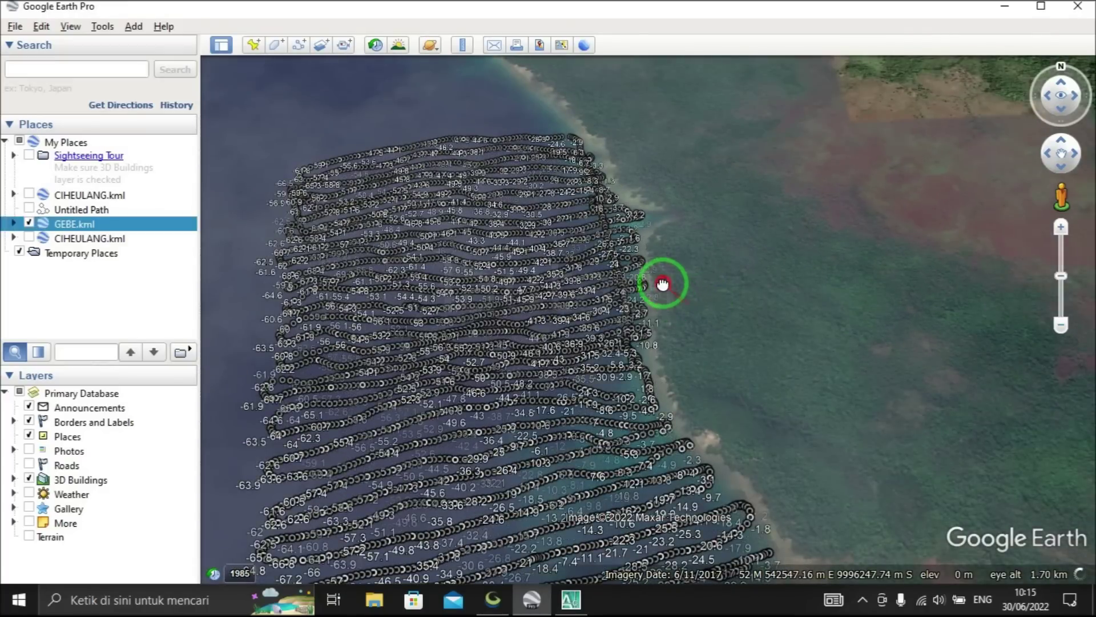
drag(661, 283, 650, 273)
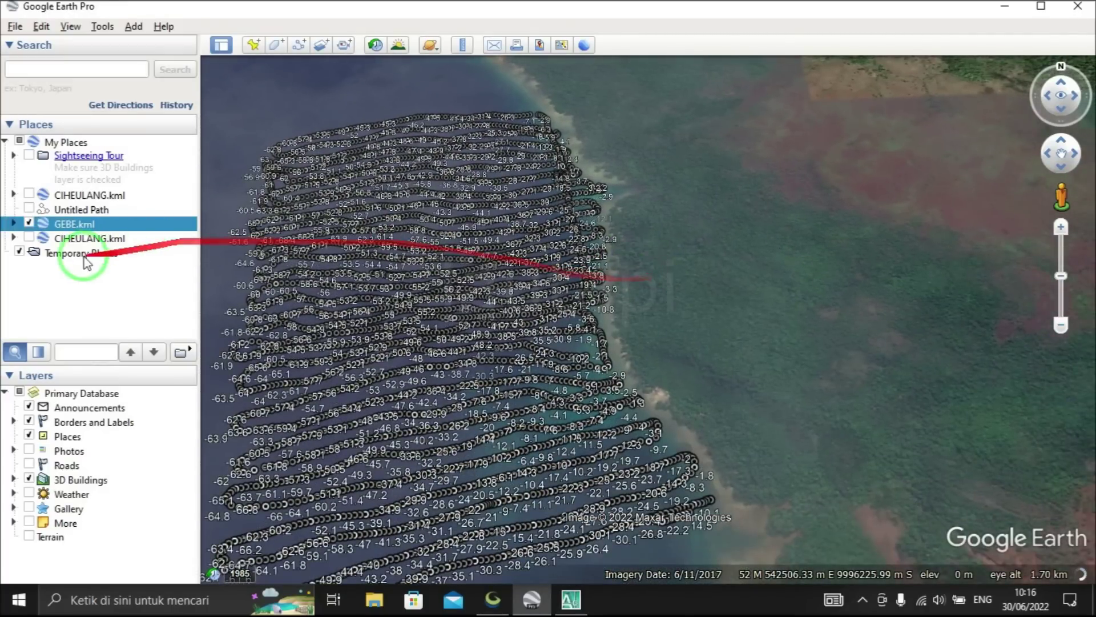
click(82, 257)
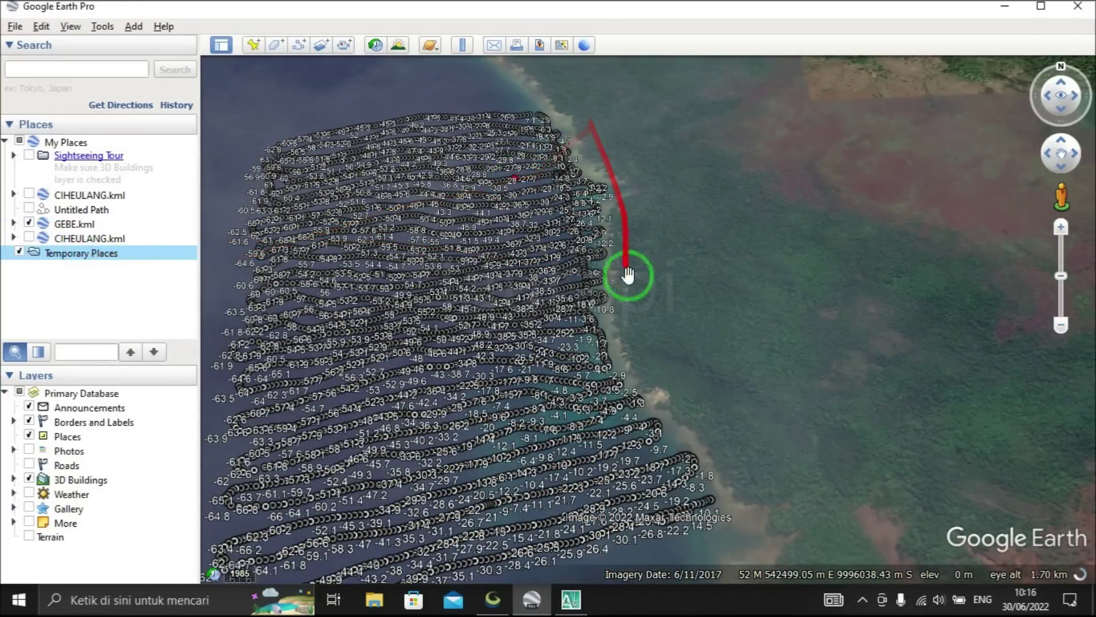
click(571, 599)
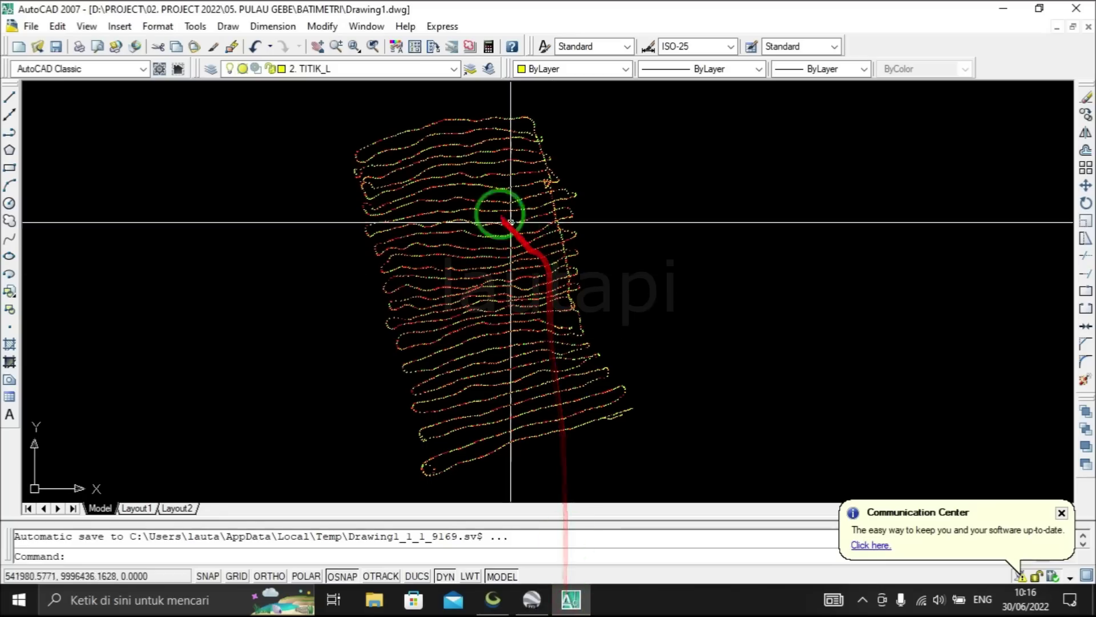
click(531, 599)
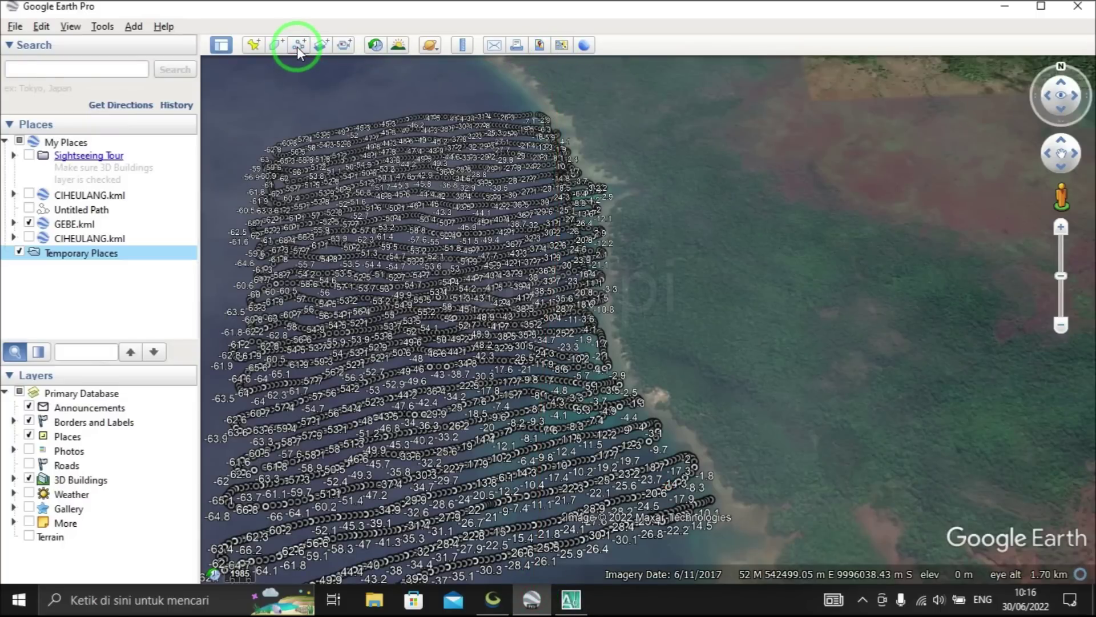
click(29, 223)
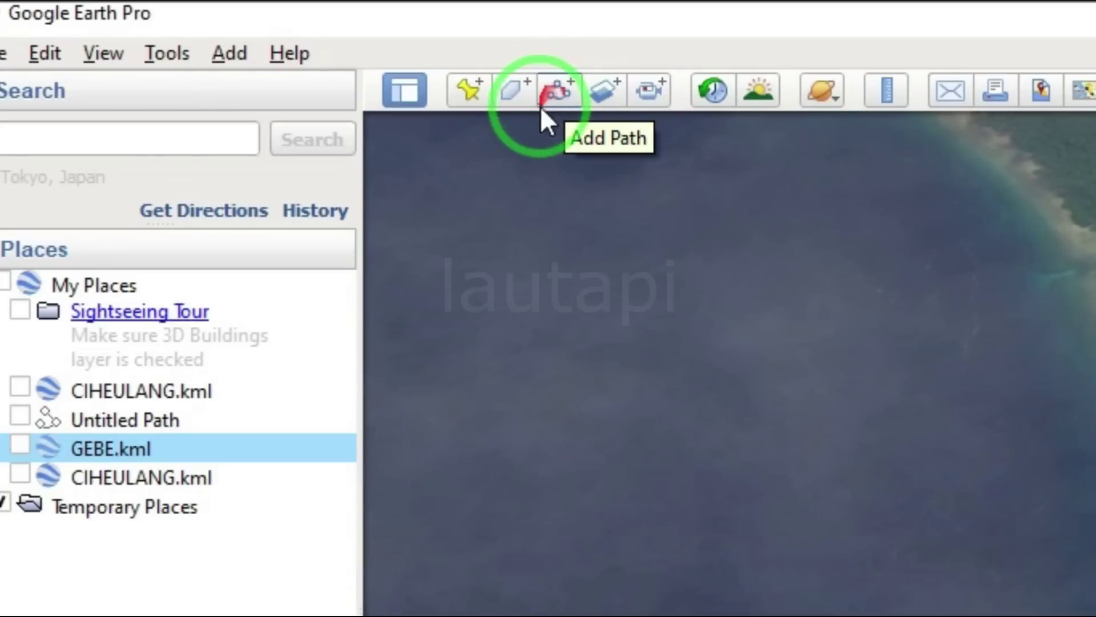
click(560, 95)
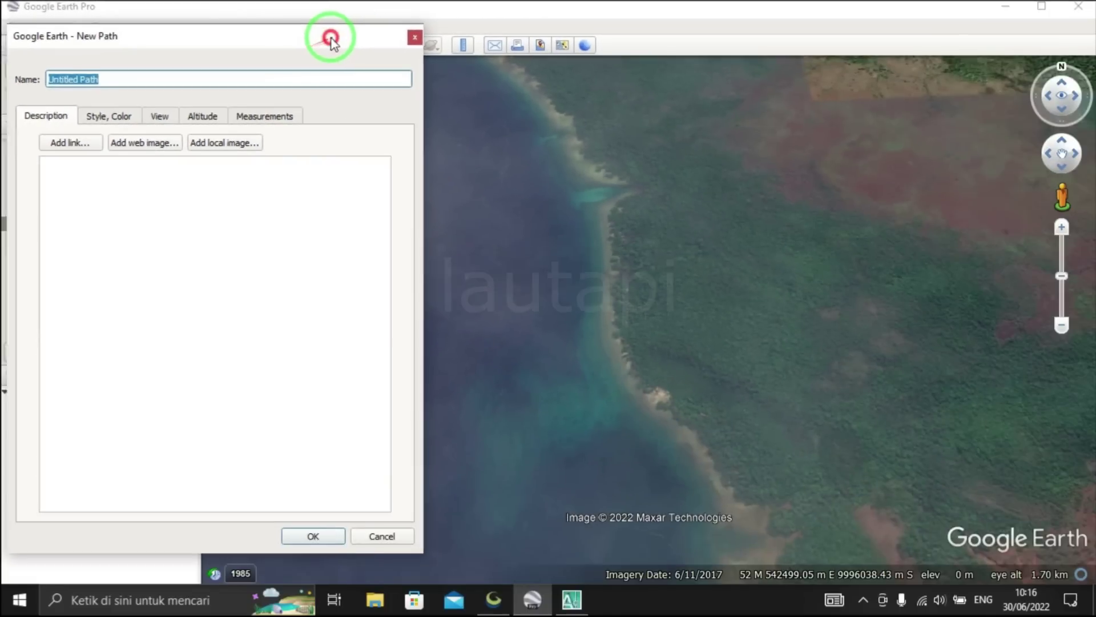
Trace the shoreline point by point as a new path and save it as Untitled Path
drag(333, 40, 298, 21)
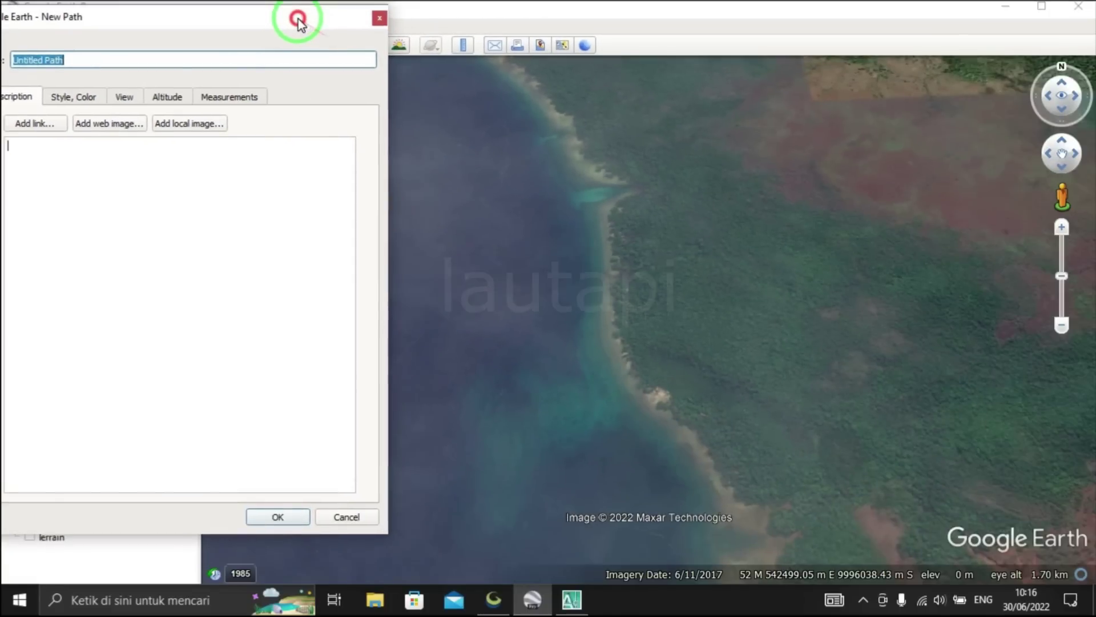
click(531, 85)
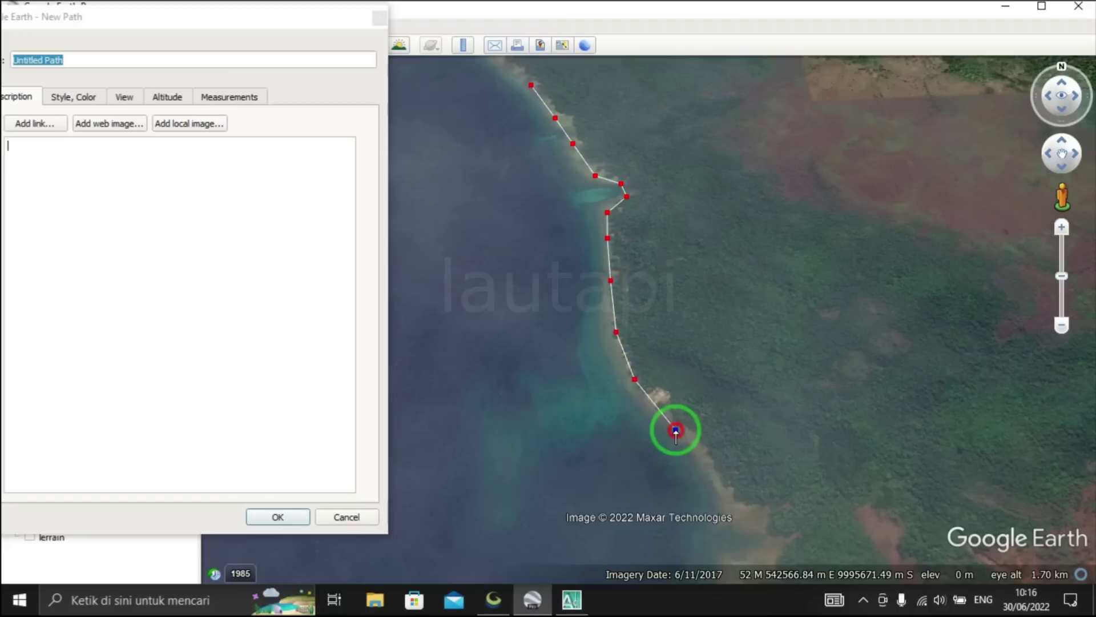
scroll(522, 289, down, 3)
click(547, 427)
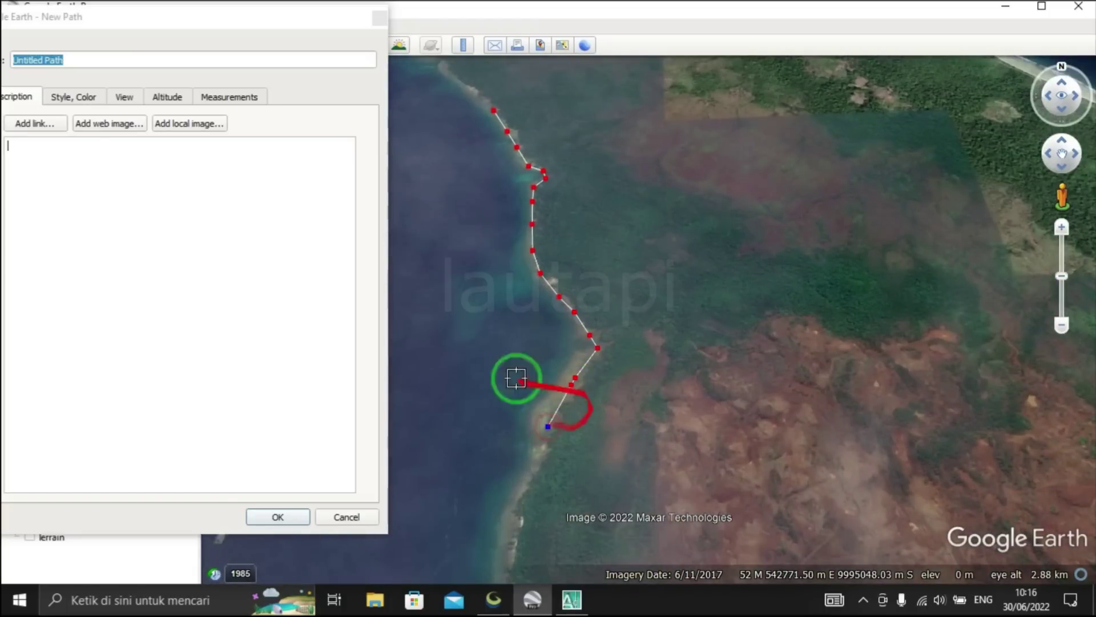
click(279, 517)
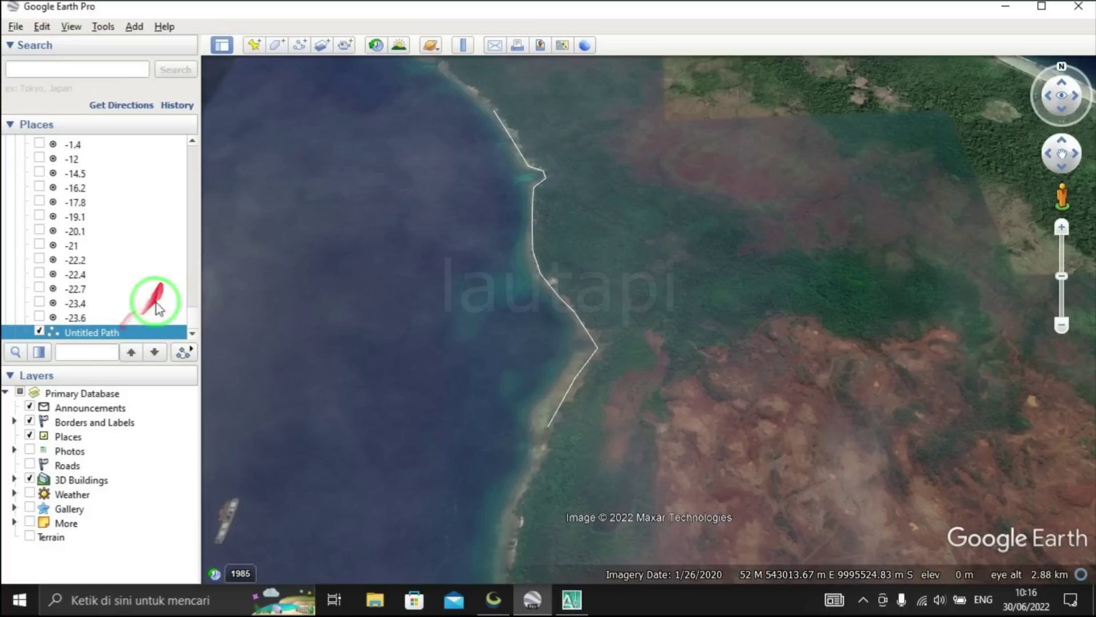
Copy the coastline path and paste it into the Temporary Places folder
right_click(134, 338)
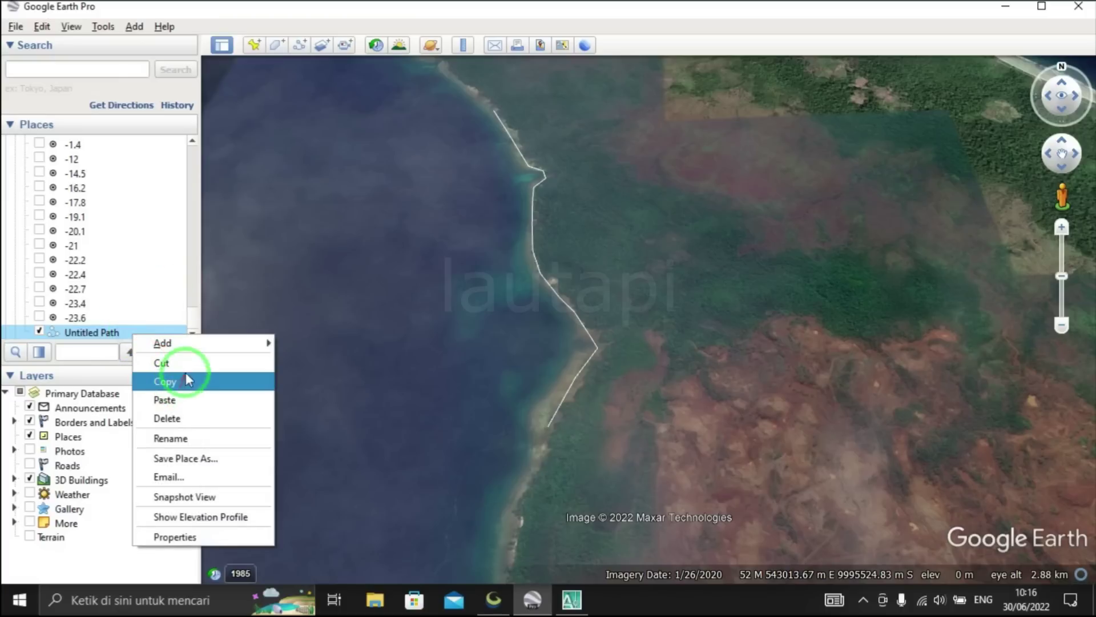
click(186, 380)
drag(192, 326, 197, 131)
click(15, 224)
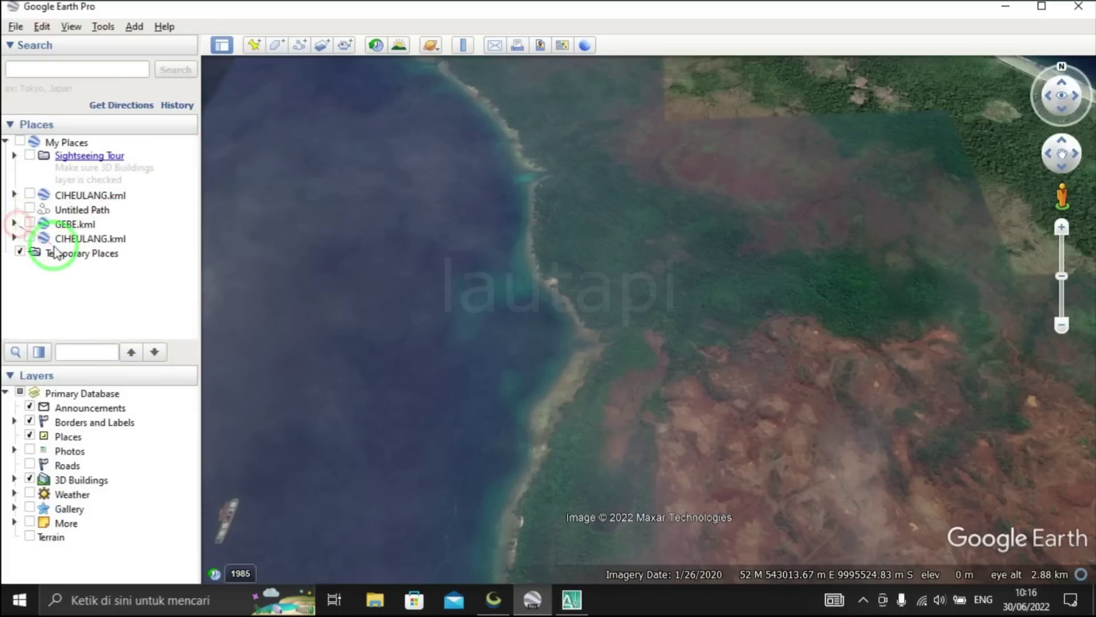
right_click(82, 257)
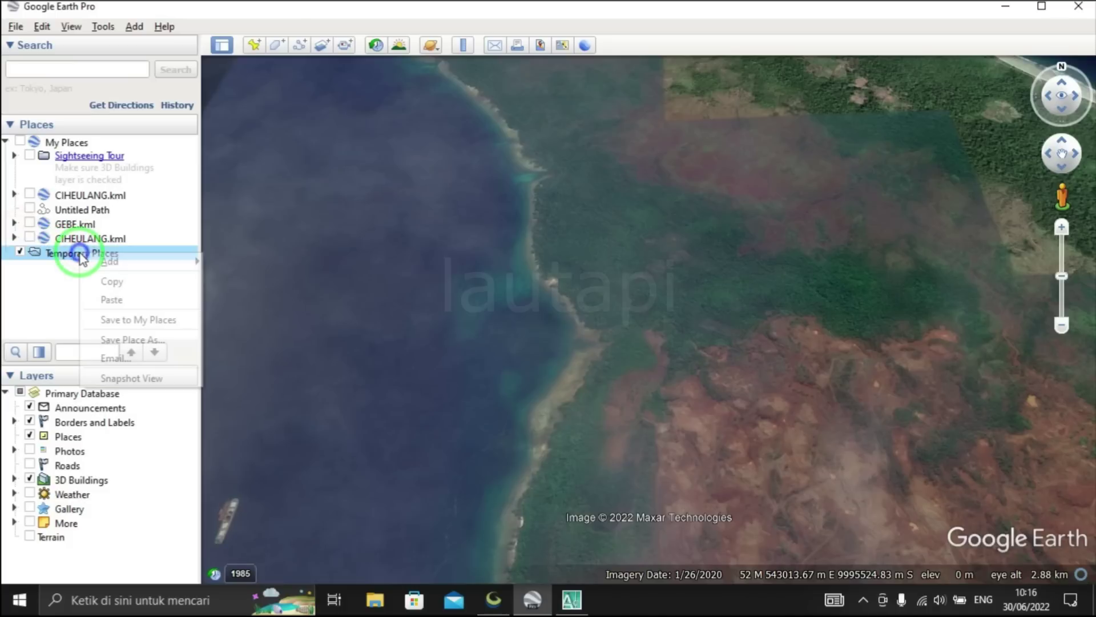
click(119, 295)
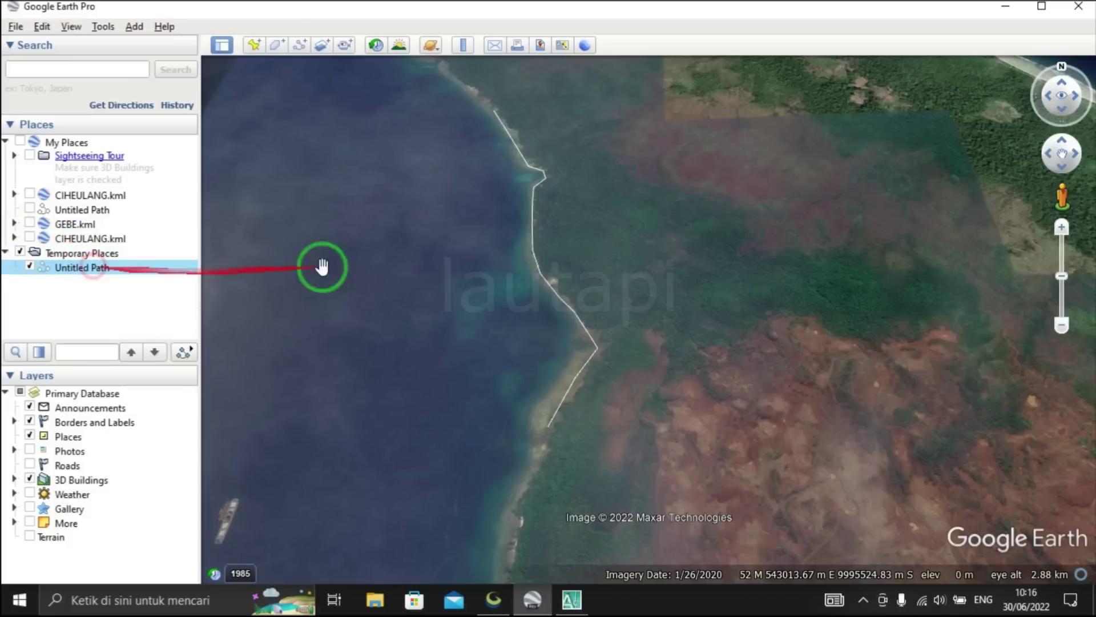
Briefly show and hide the GEBE.kml survey track, then select the pasted Untitled Path
click(31, 223)
click(32, 223)
click(30, 224)
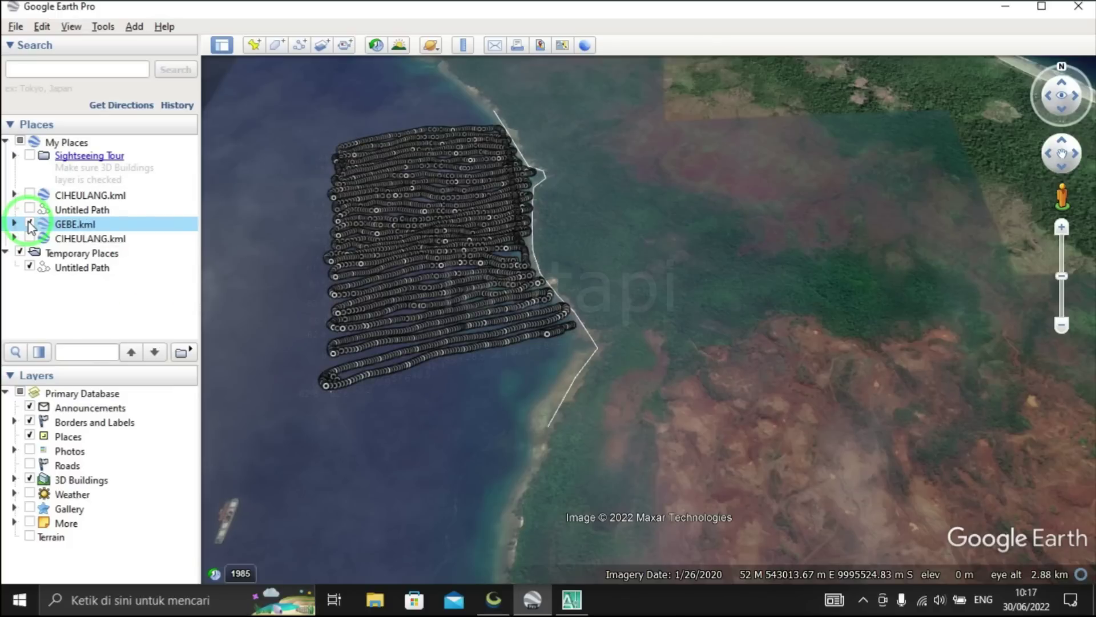
click(29, 224)
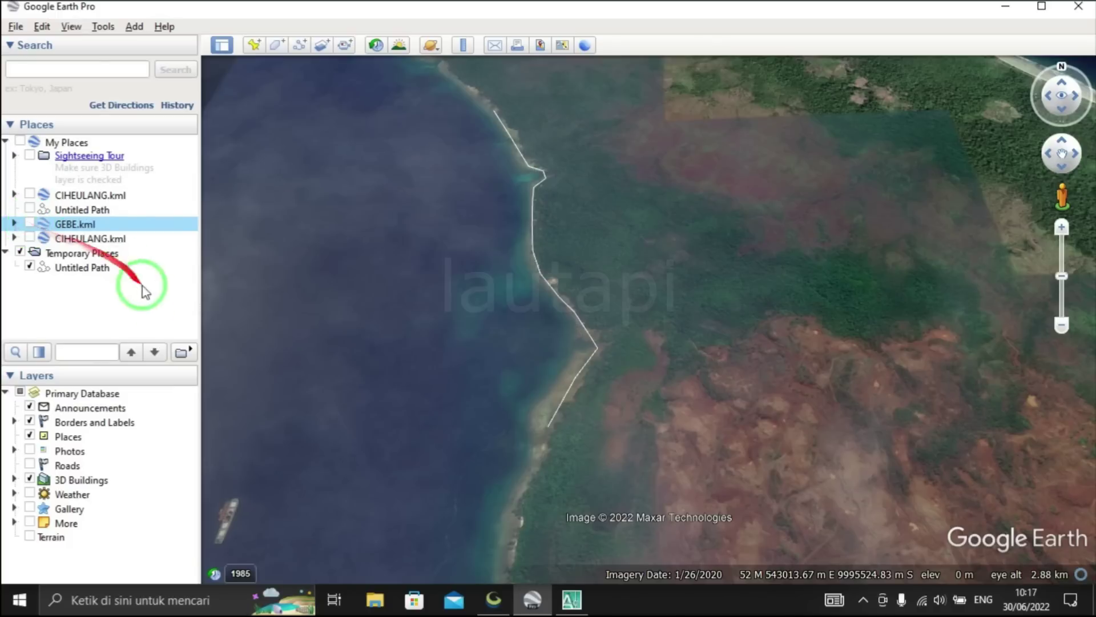
click(79, 269)
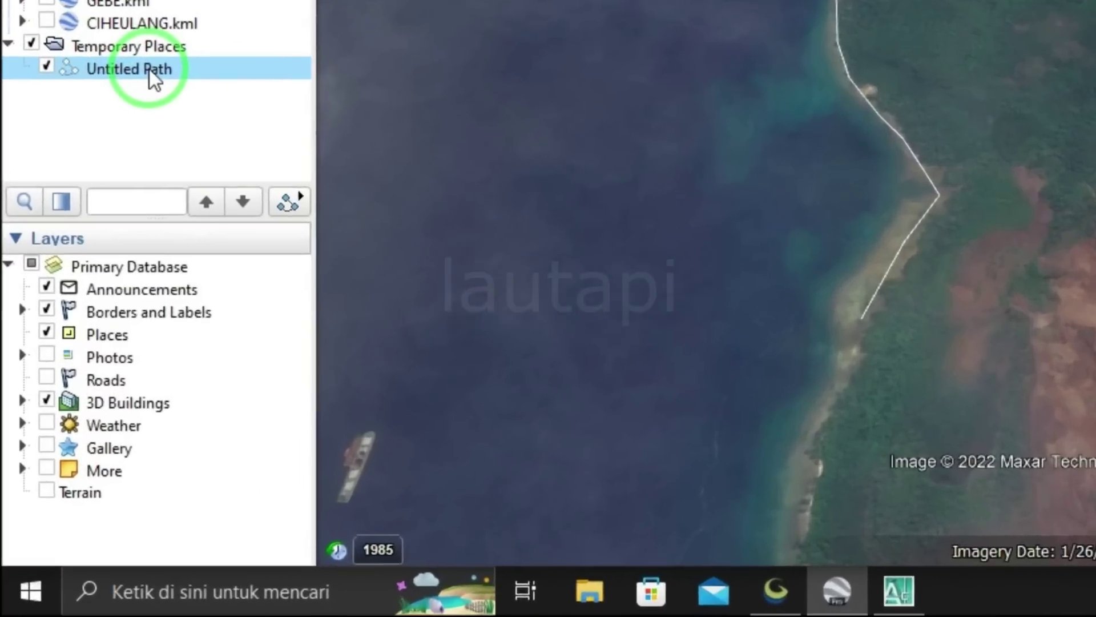
right_click(98, 274)
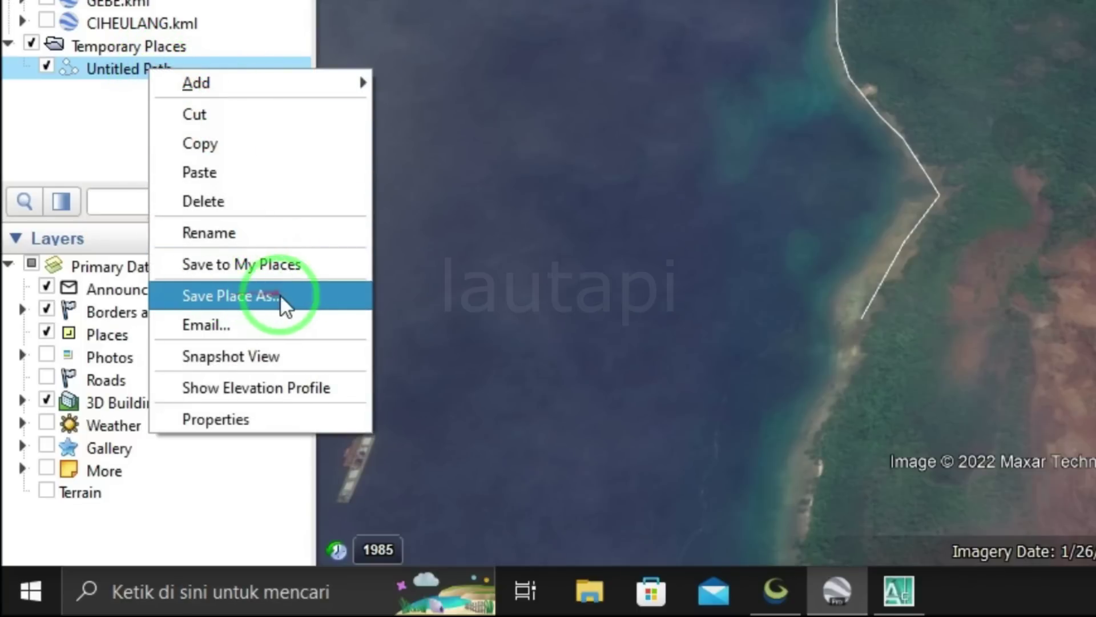
Save Untitled Path as a Kml (*.kml) file on the Desktop, then minimize Google Earth
click(249, 301)
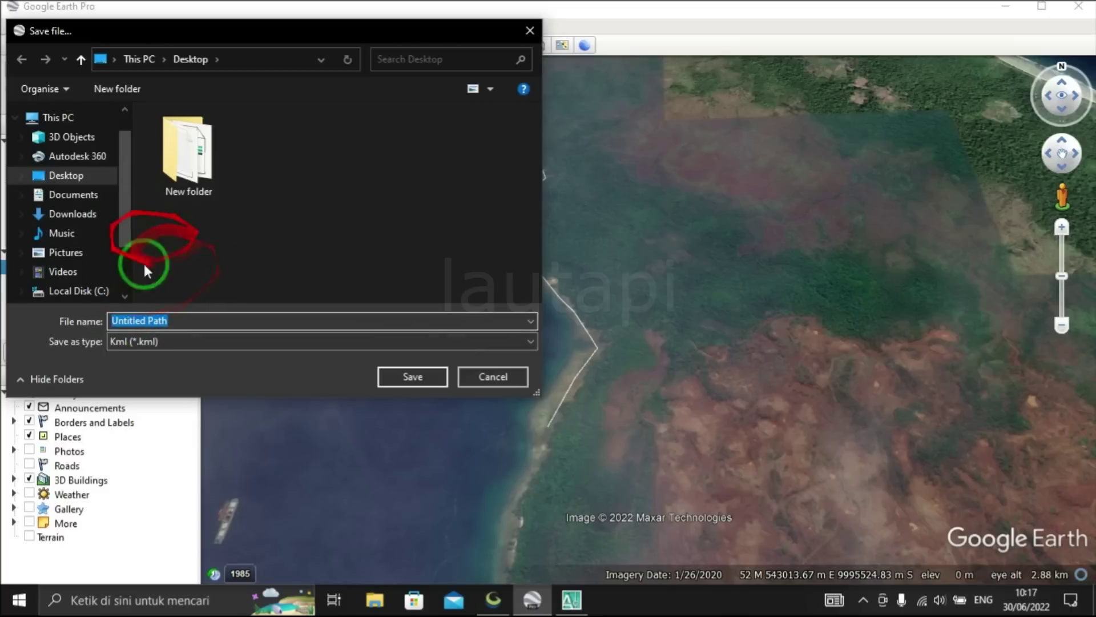
mouse_move(66, 174)
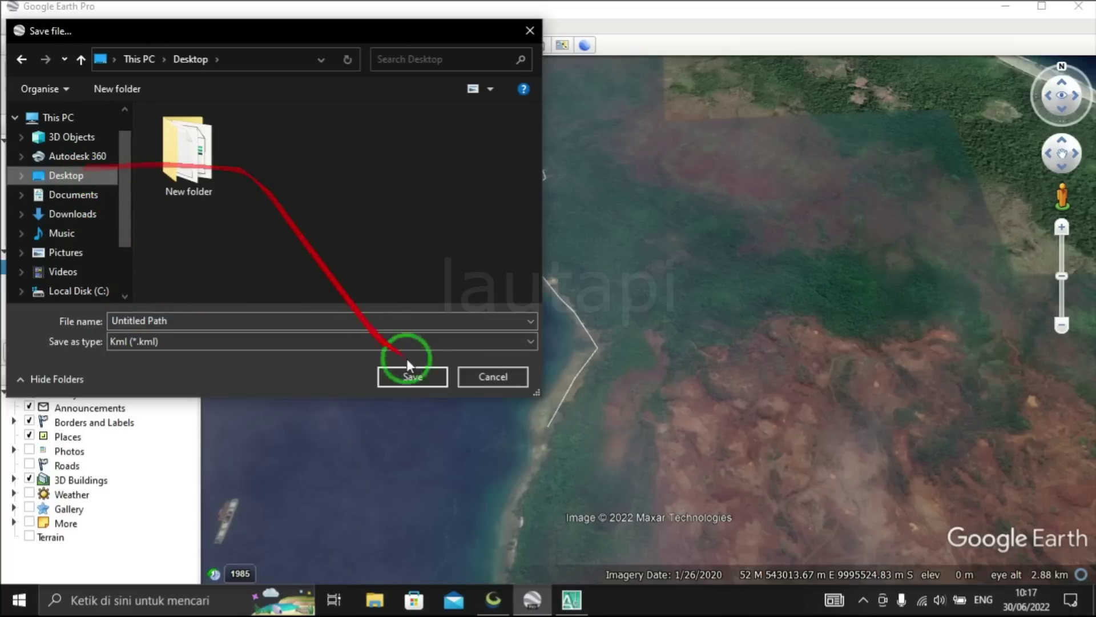
click(423, 377)
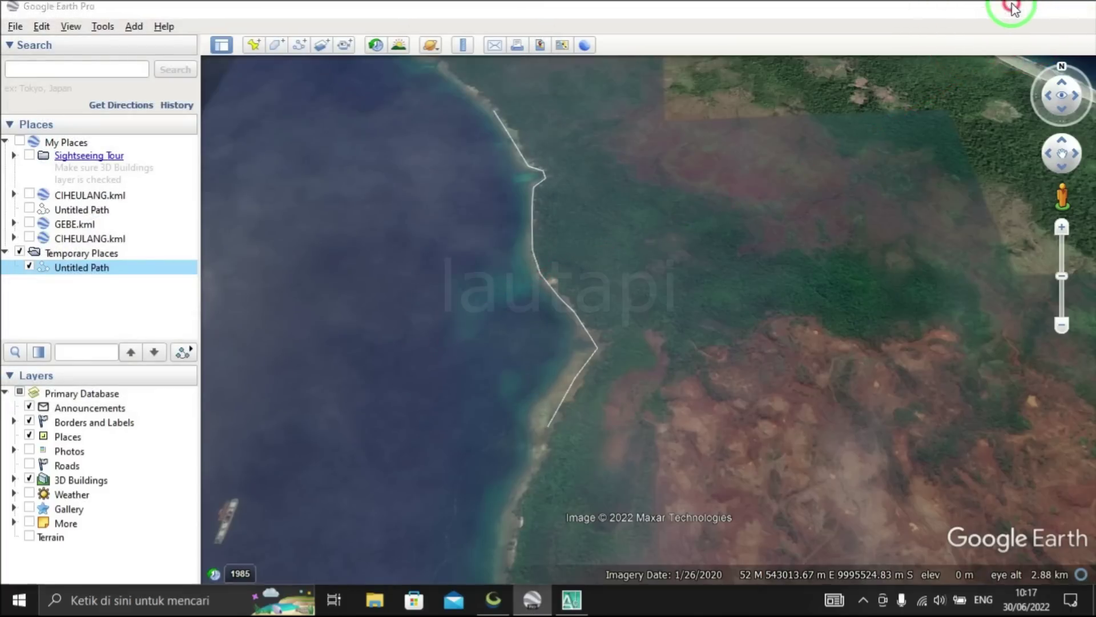
click(1014, 9)
Minimize AutoCAD, refresh the desktop until the saved file shows, and launch Global Mapper
click(1008, 8)
right_click(366, 134)
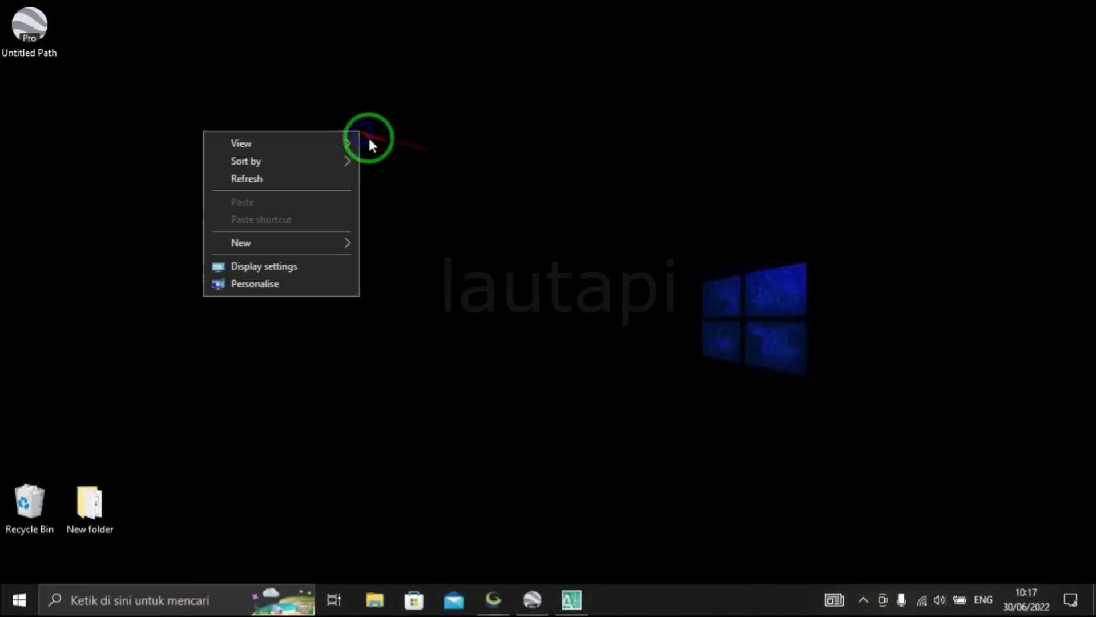
click(331, 186)
right_click(373, 151)
click(334, 194)
right_click(358, 259)
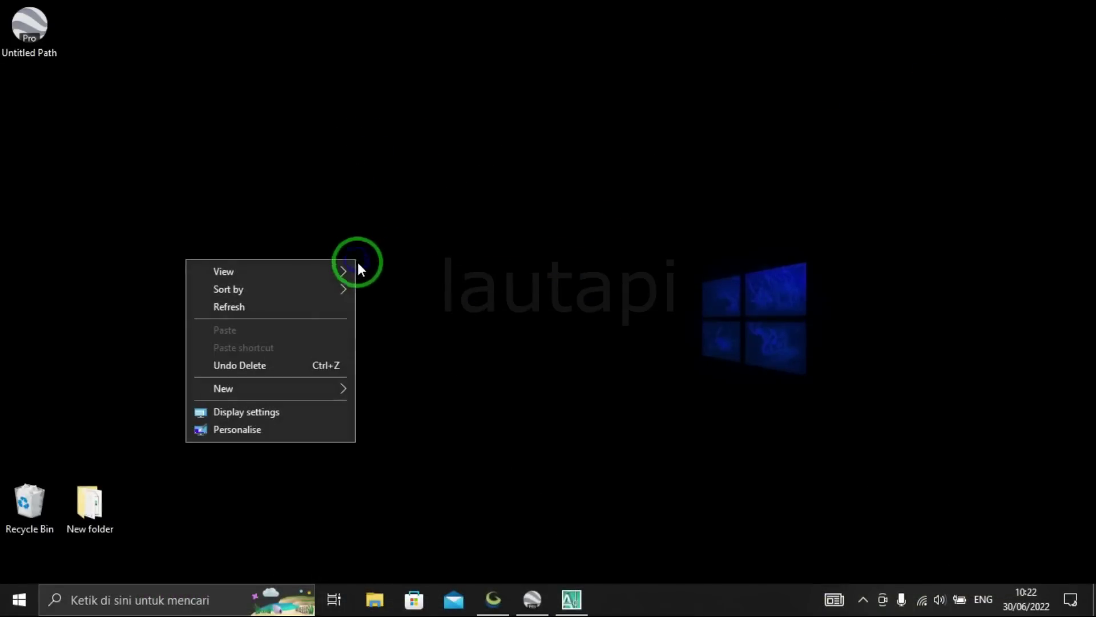
click(311, 314)
click(18, 598)
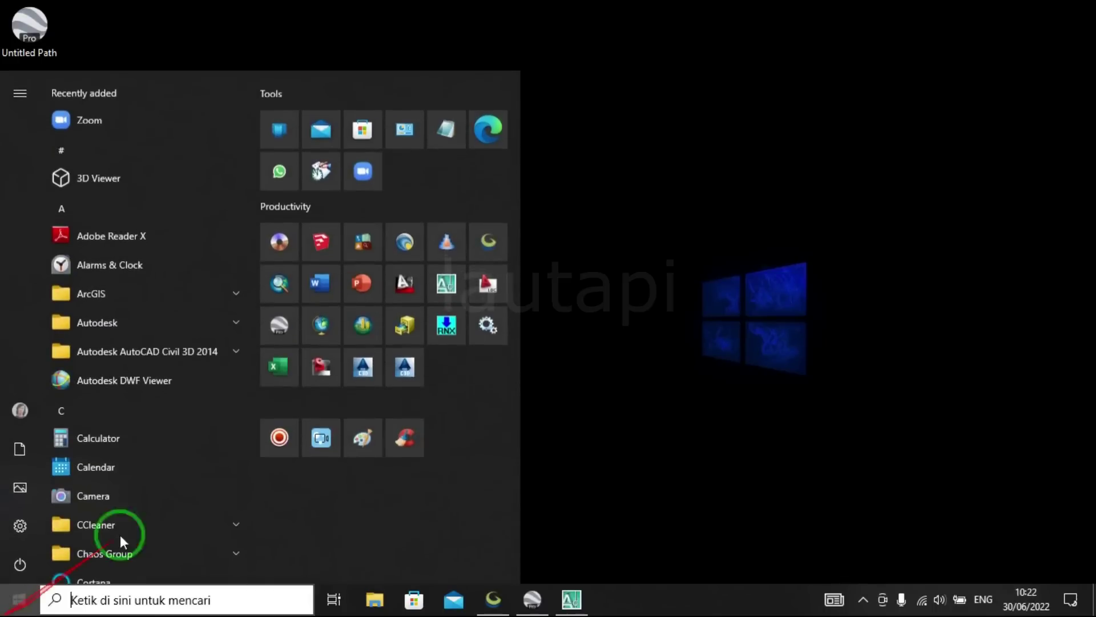
click(477, 240)
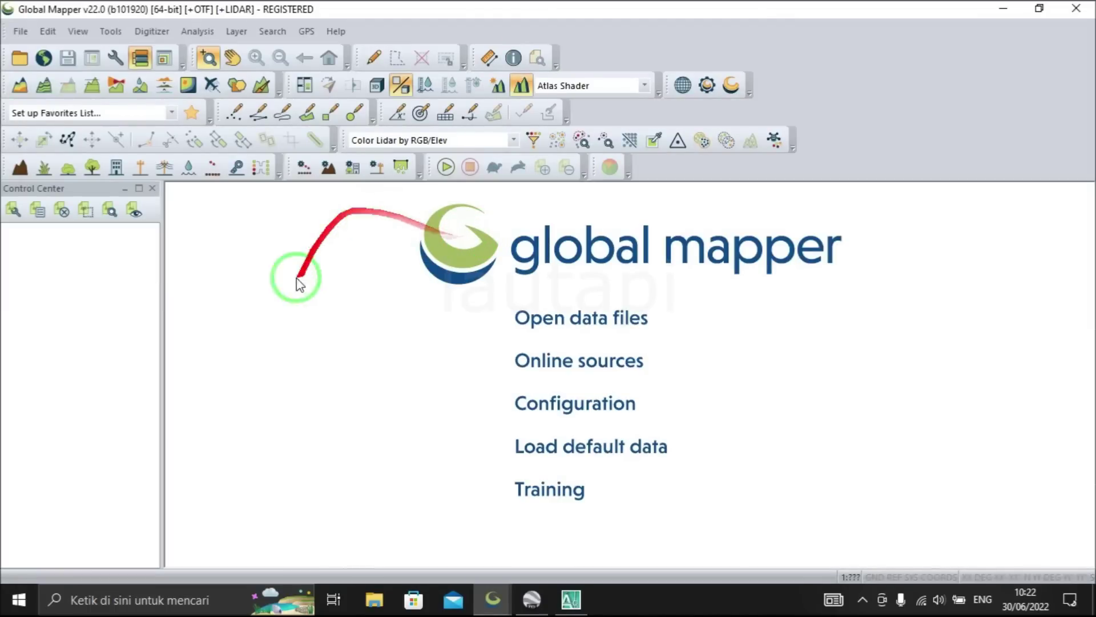
Load Untitled Path.kml from the Desktop into Global Mapper
click(567, 324)
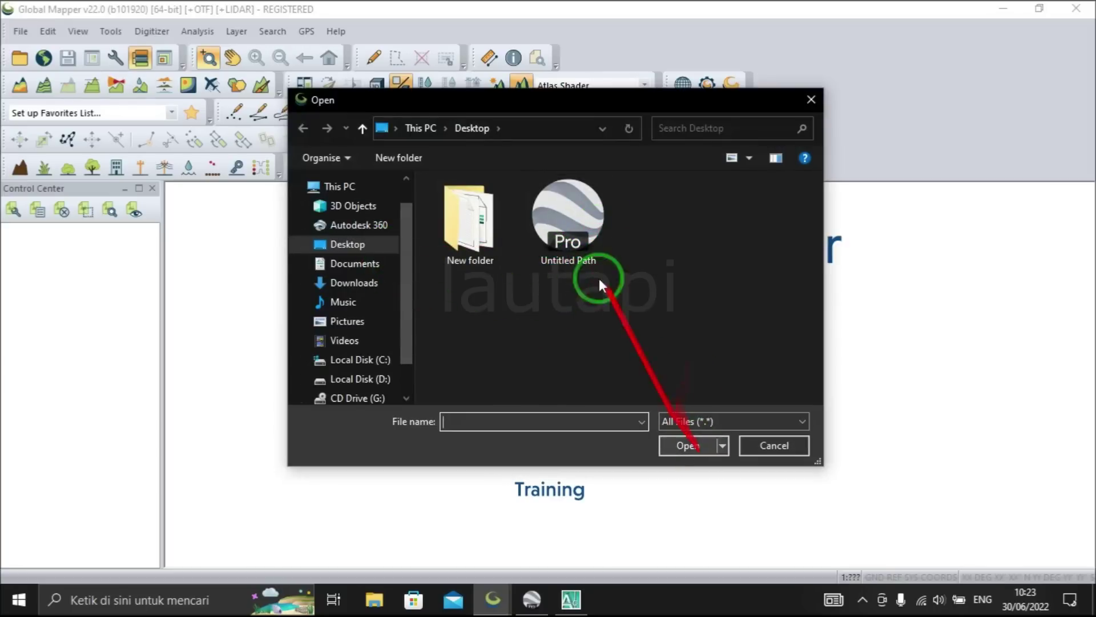
click(595, 235)
click(683, 445)
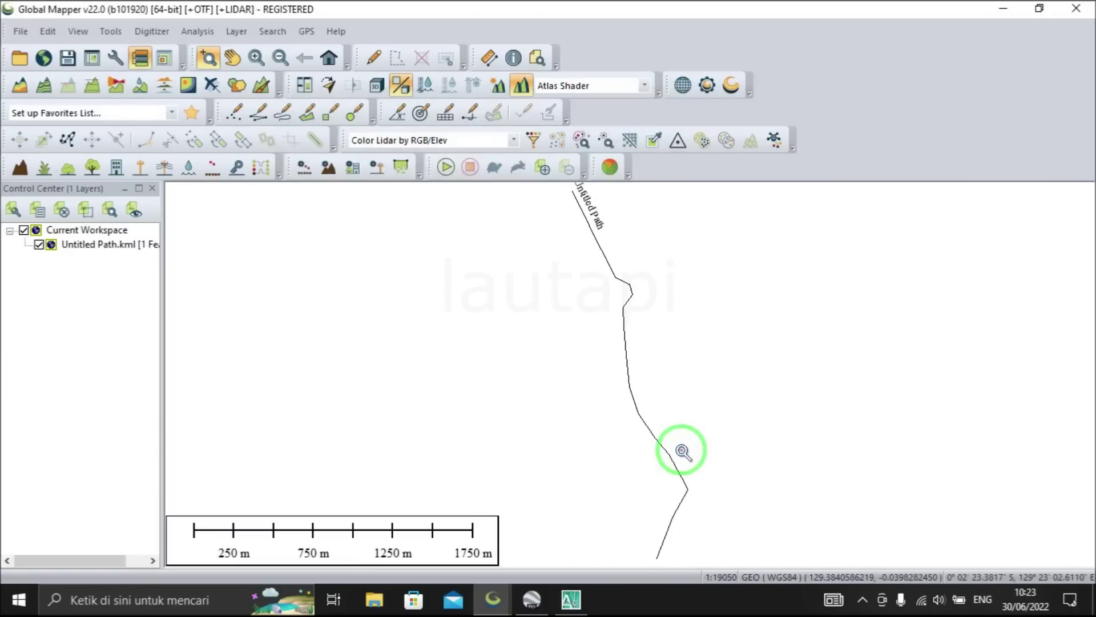
Zoom the map so the entire Untitled Path.kml coastline line is visible
scroll(533, 343, down, 2)
scroll(587, 385, down, 2)
scroll(597, 383, up, 2)
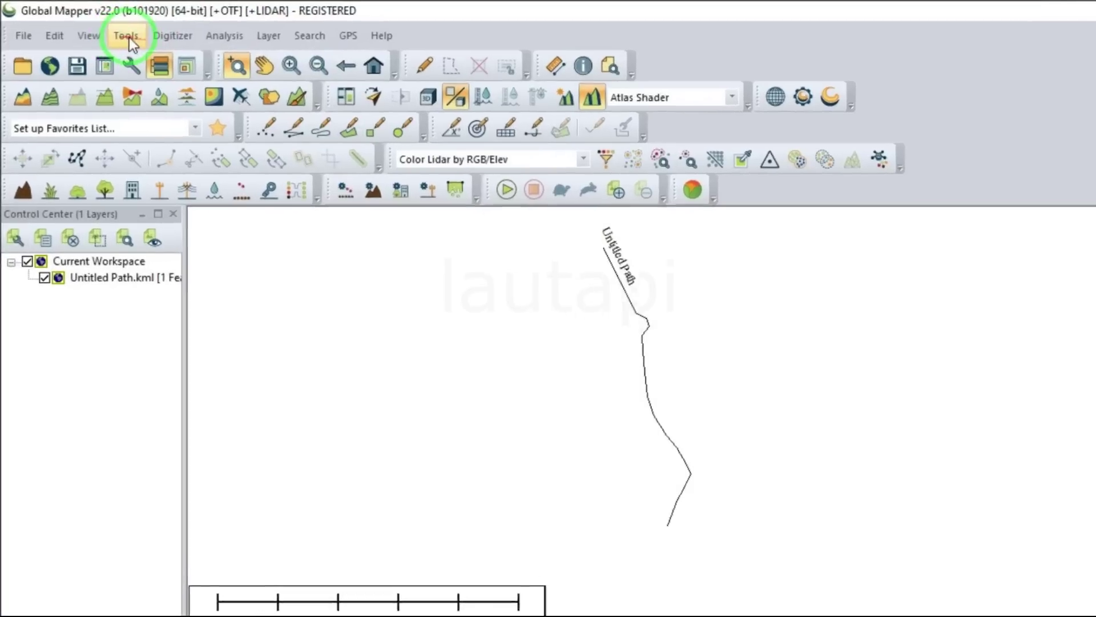
In Tools > Configure, switch the Projection from Geographic (Latitude/Longitude) to UTM
click(110, 34)
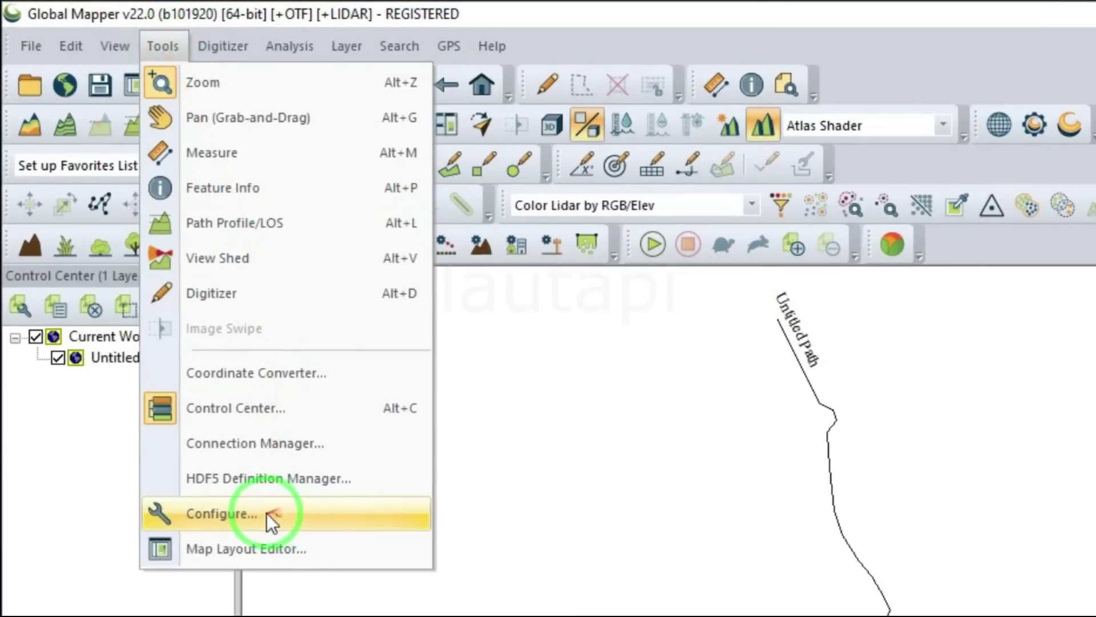
click(307, 512)
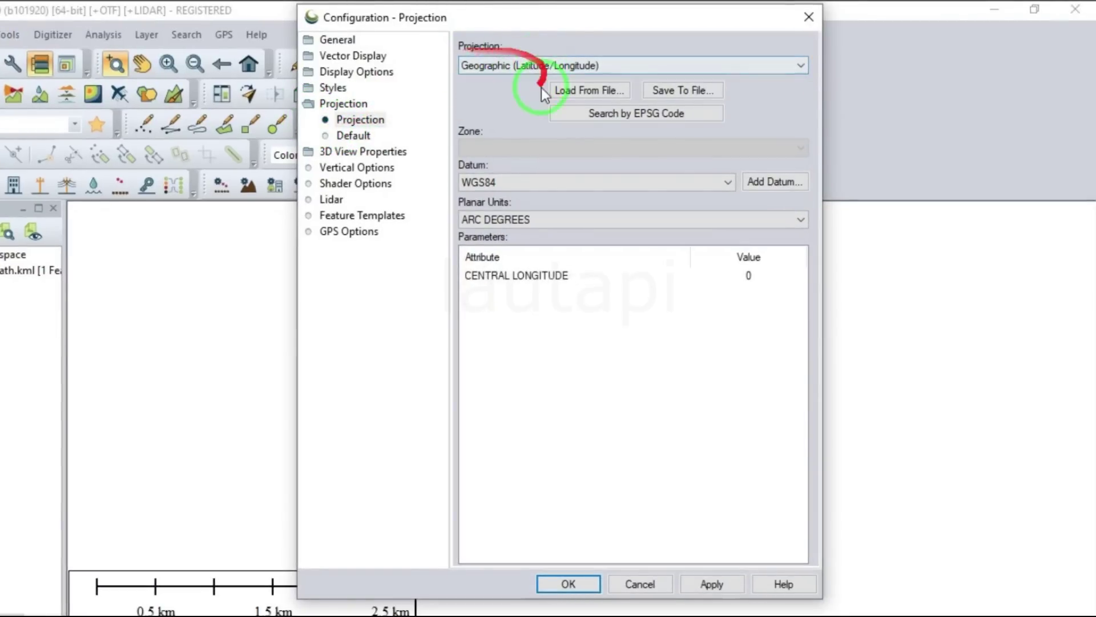
click(543, 69)
scroll(546, 329, down, 3)
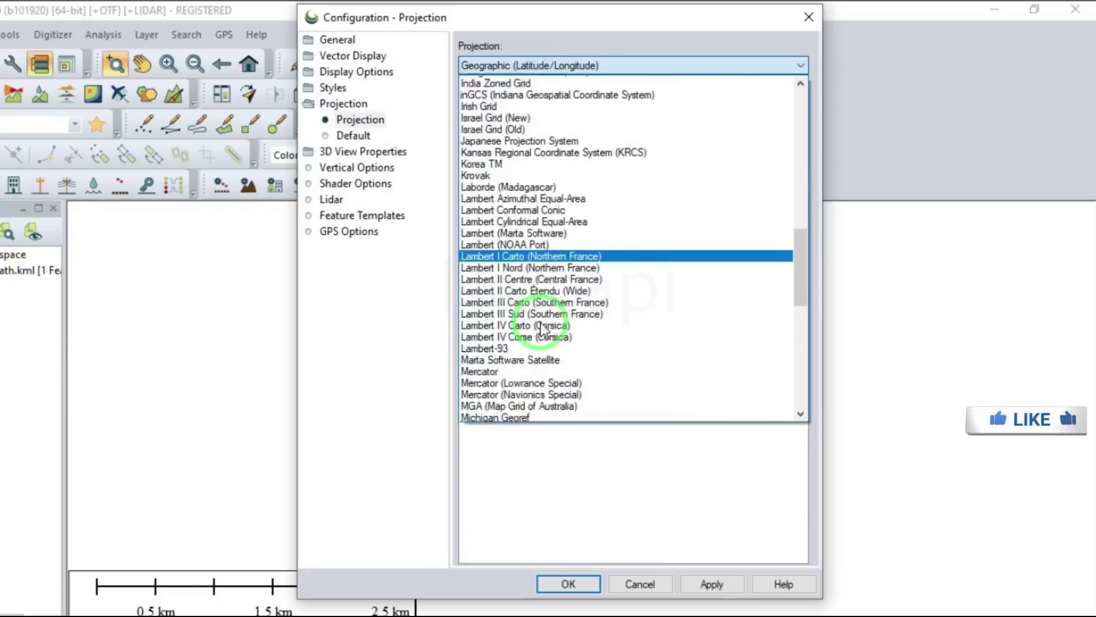
scroll(546, 329, down, 10)
scroll(546, 328, down, 5)
scroll(546, 331, down, 1)
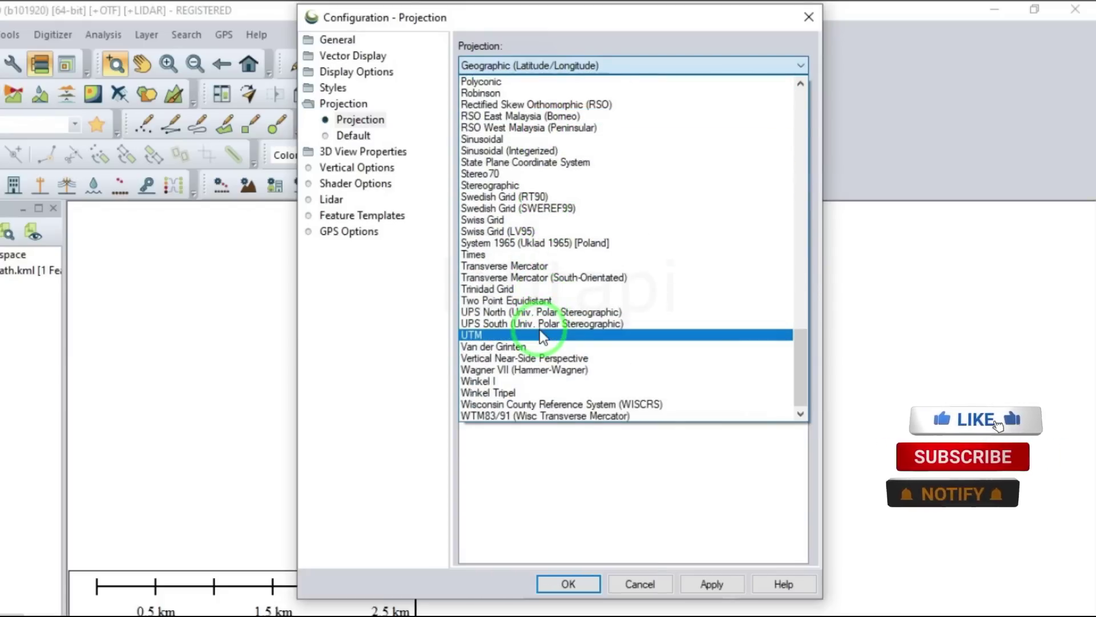
click(542, 336)
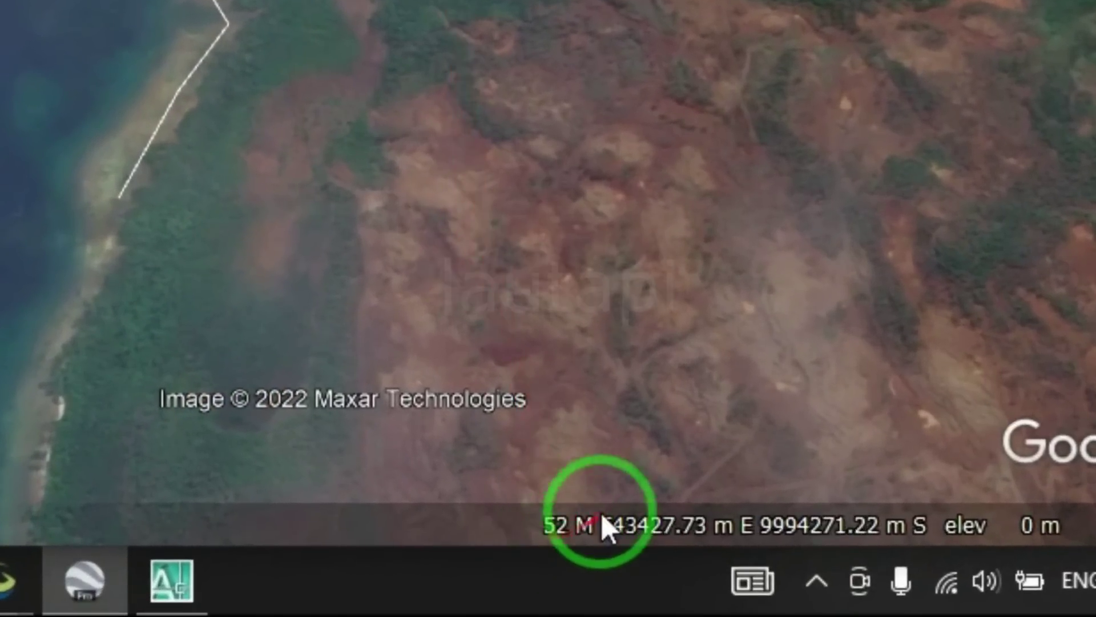
Confirm the 52 M zone in Google Earth's coordinates, then accept UTM in Global Mapper
click(542, 522)
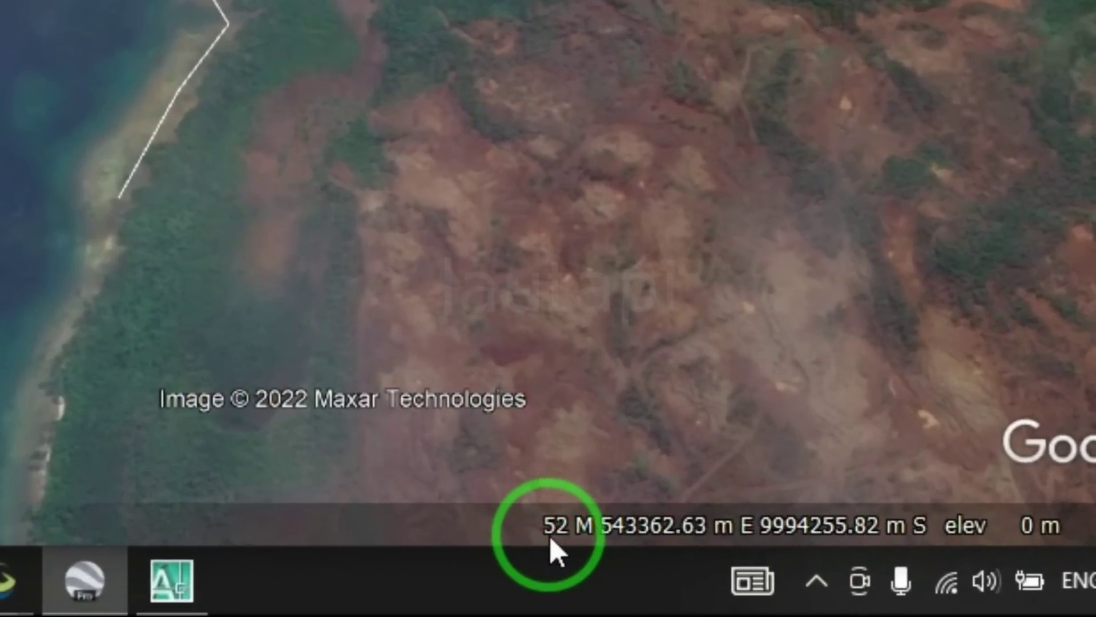
click(171, 580)
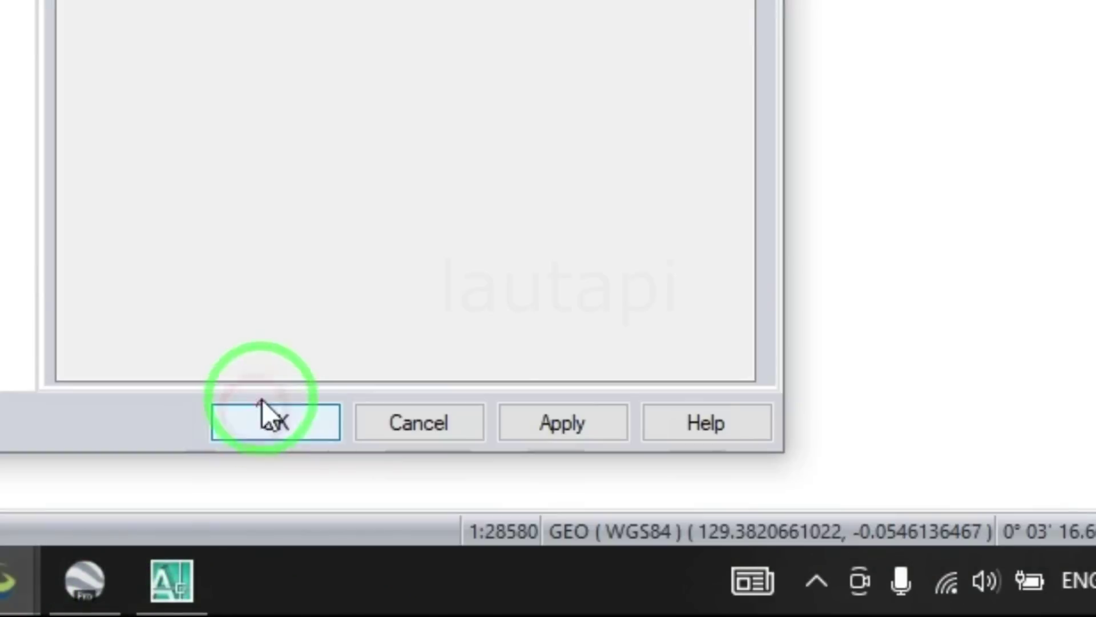
click(261, 399)
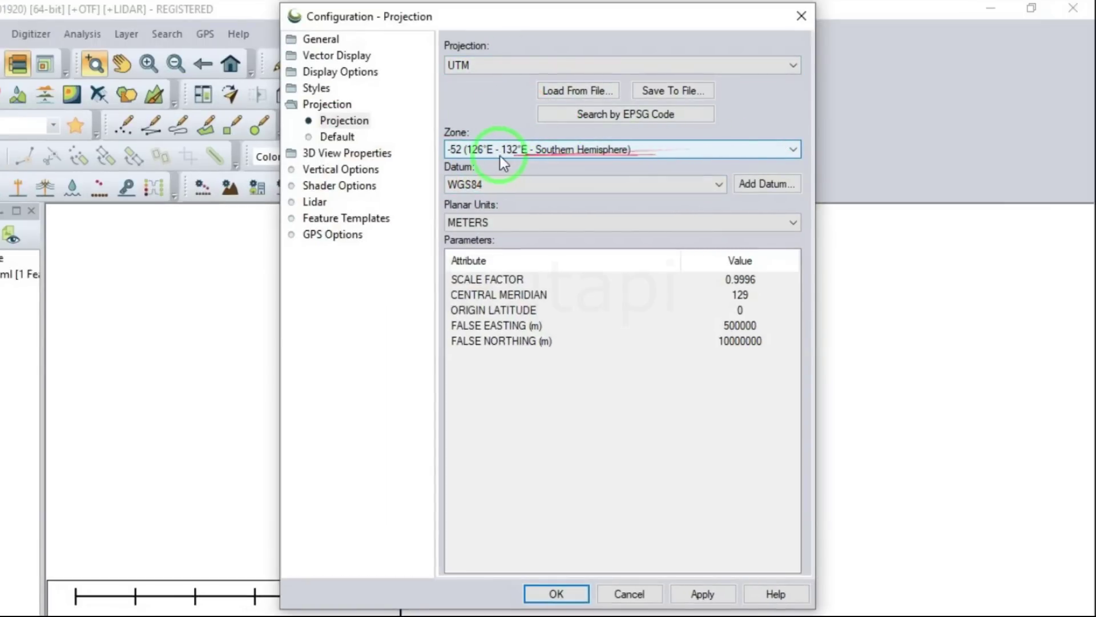
Set the UTM zone to -52 (126°E - 132°E, Southern Hemisphere) and apply it
click(467, 150)
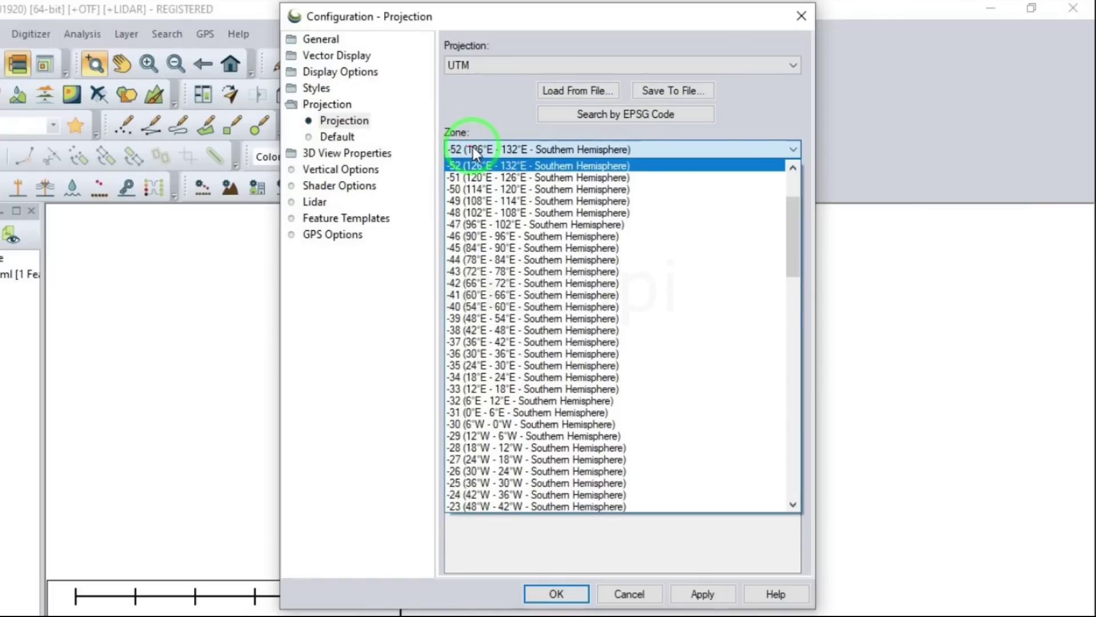
click(473, 146)
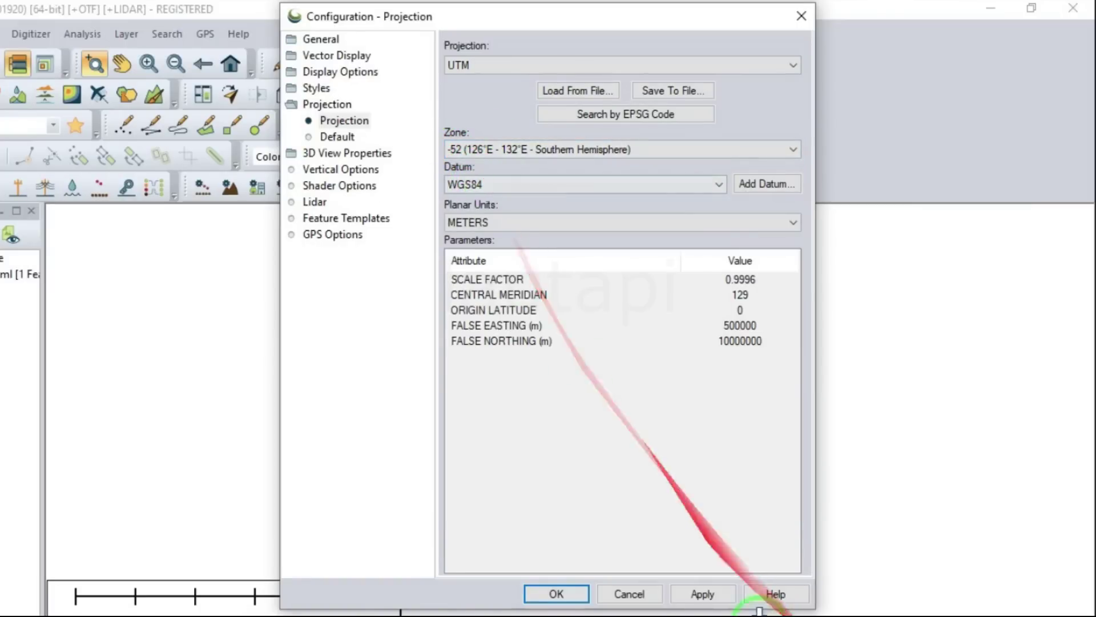
click(720, 597)
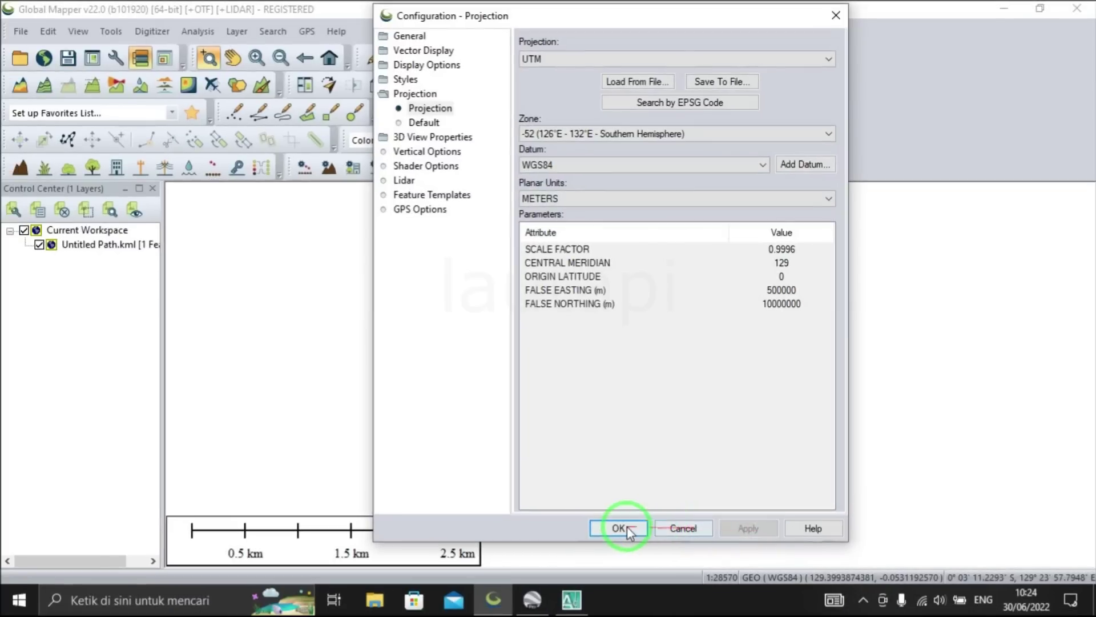
click(627, 526)
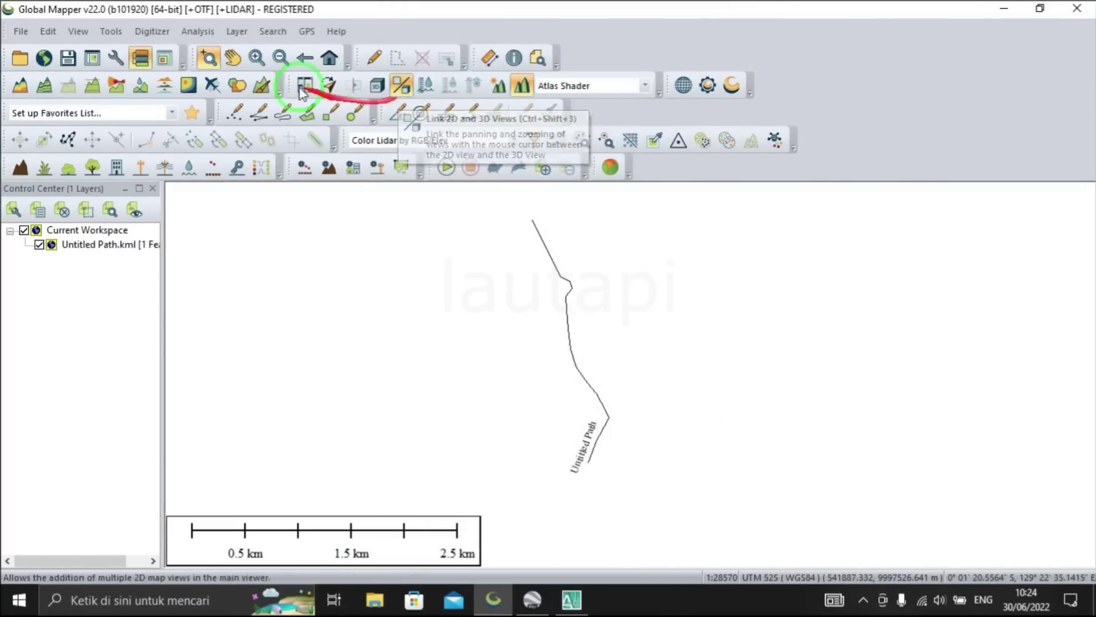
click(31, 32)
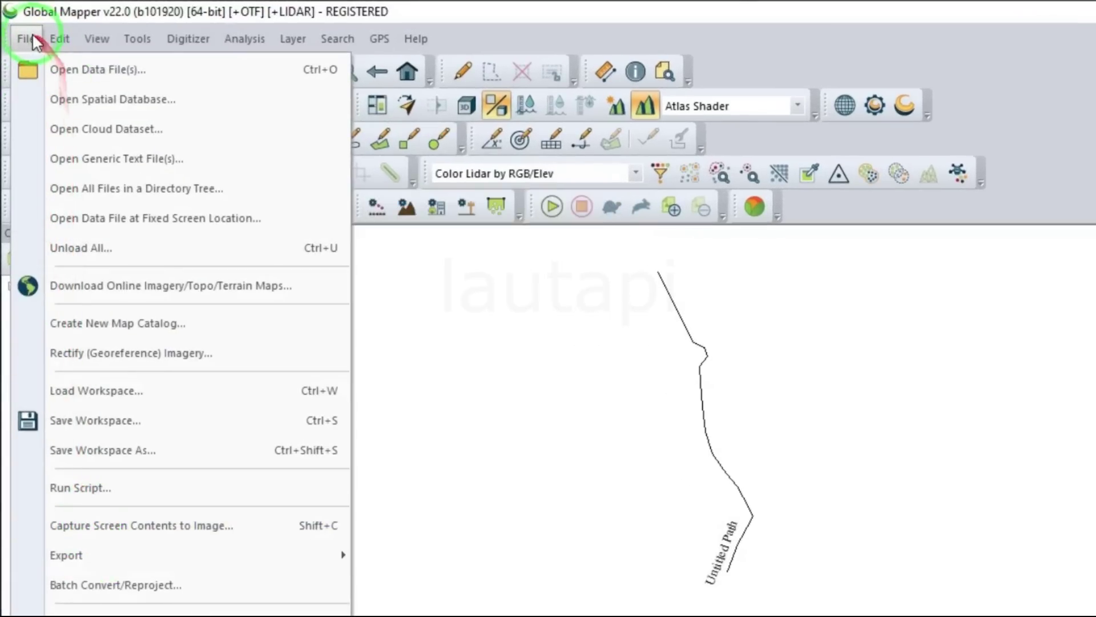
mouse_move(180, 555)
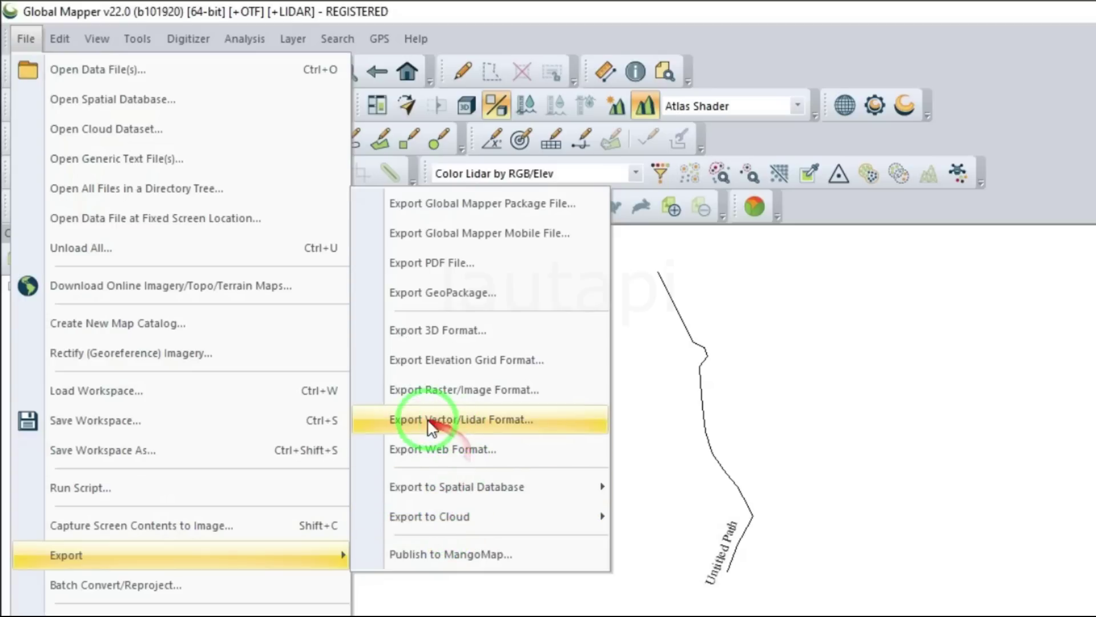
Export the Untitled Path as a DWG file named DWG on the Desktop, keeping default options
click(537, 424)
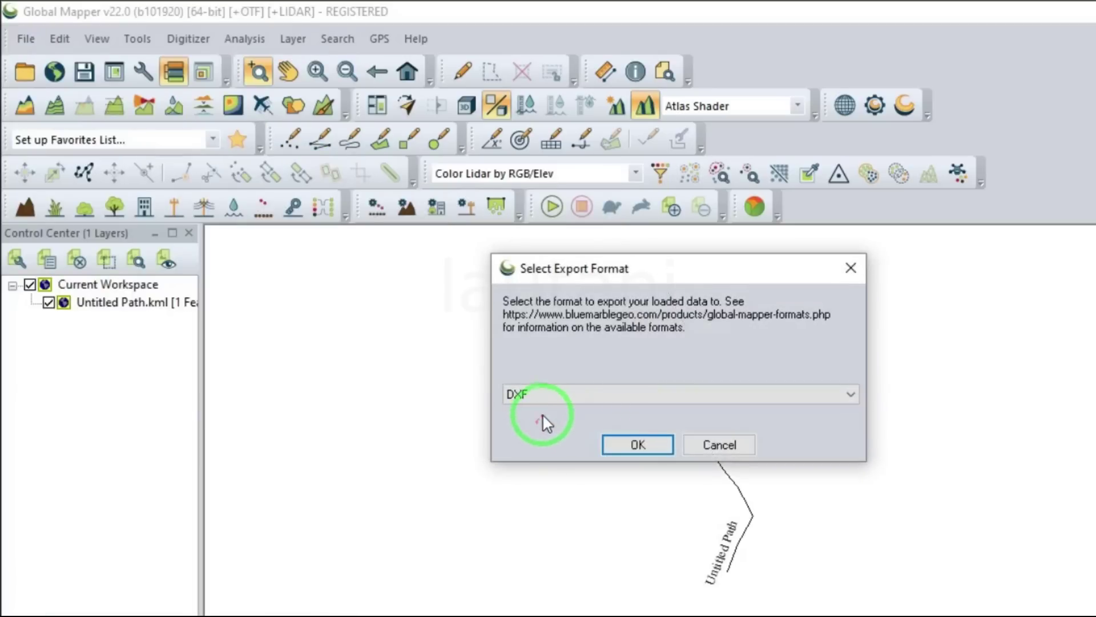
click(646, 395)
scroll(571, 280, up, 1)
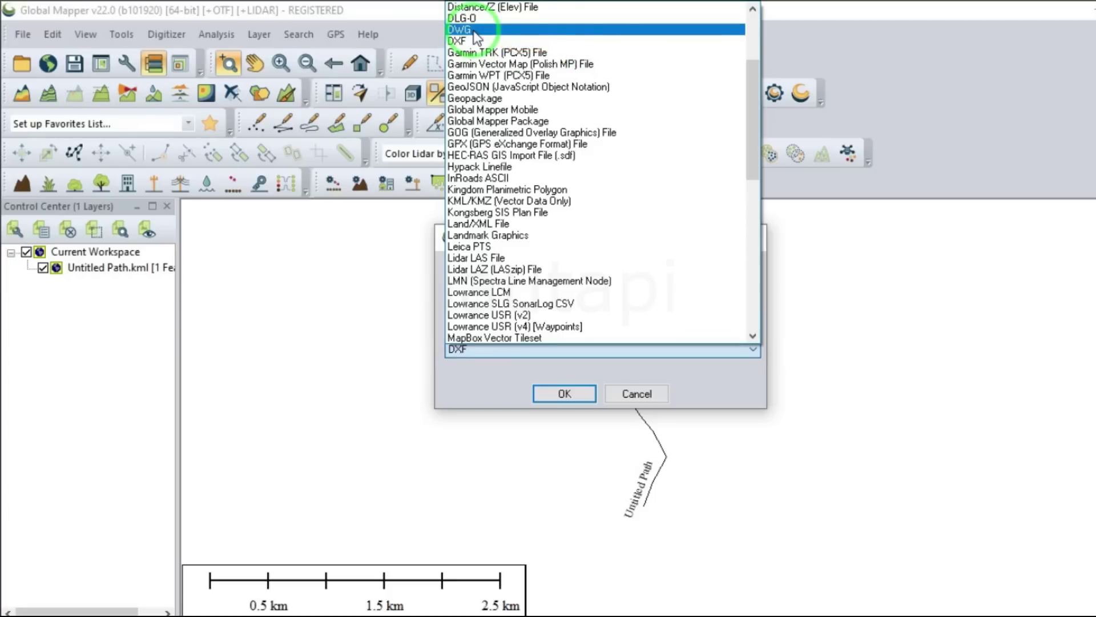
click(472, 33)
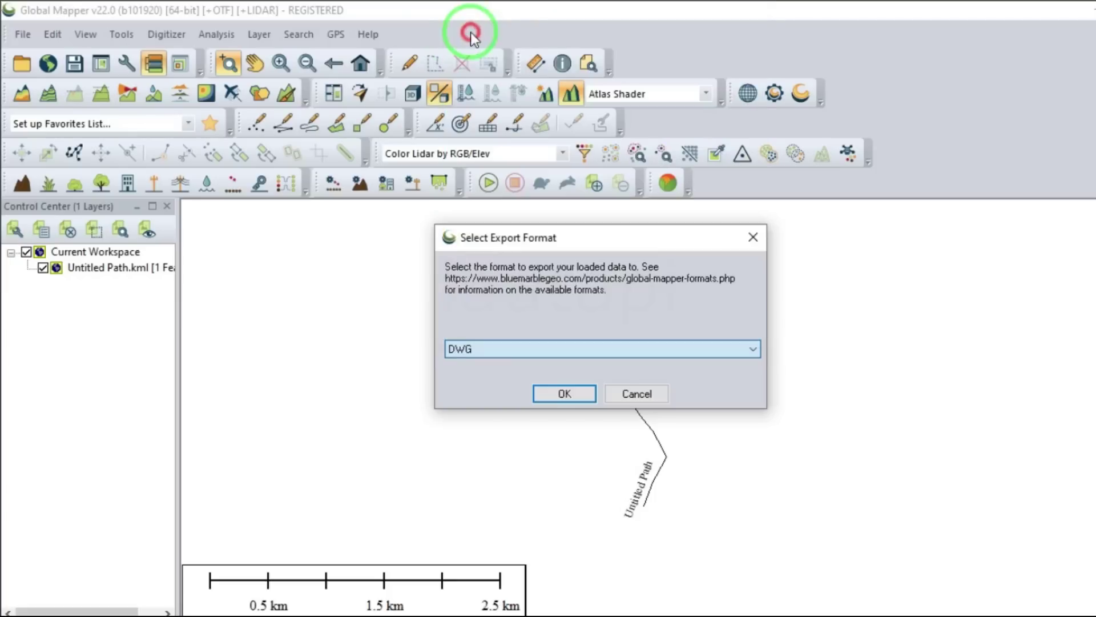
click(564, 395)
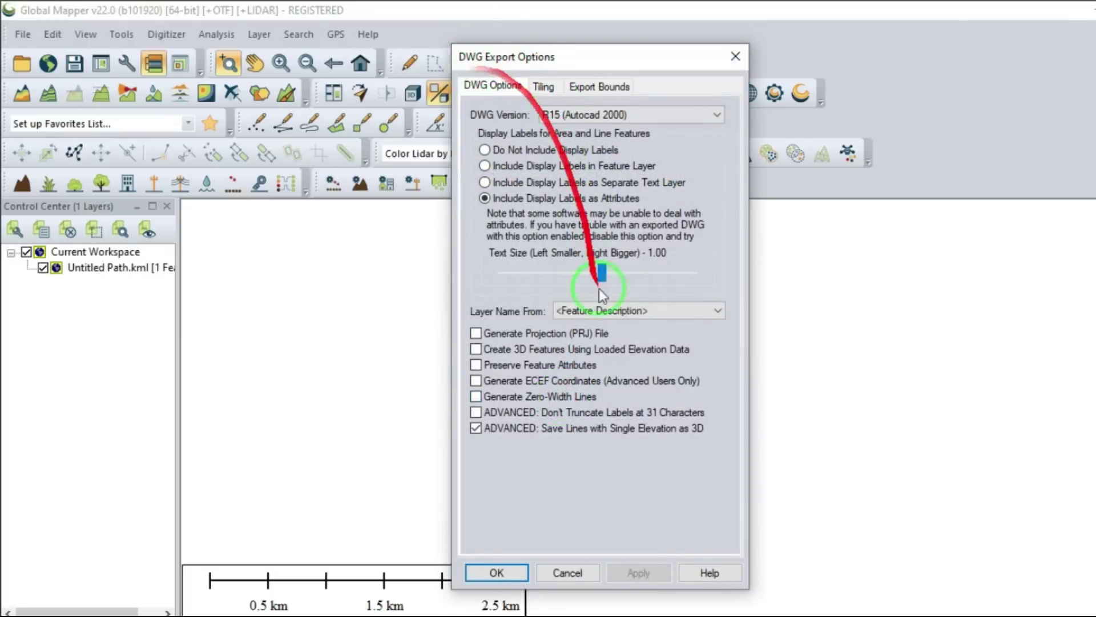
click(512, 572)
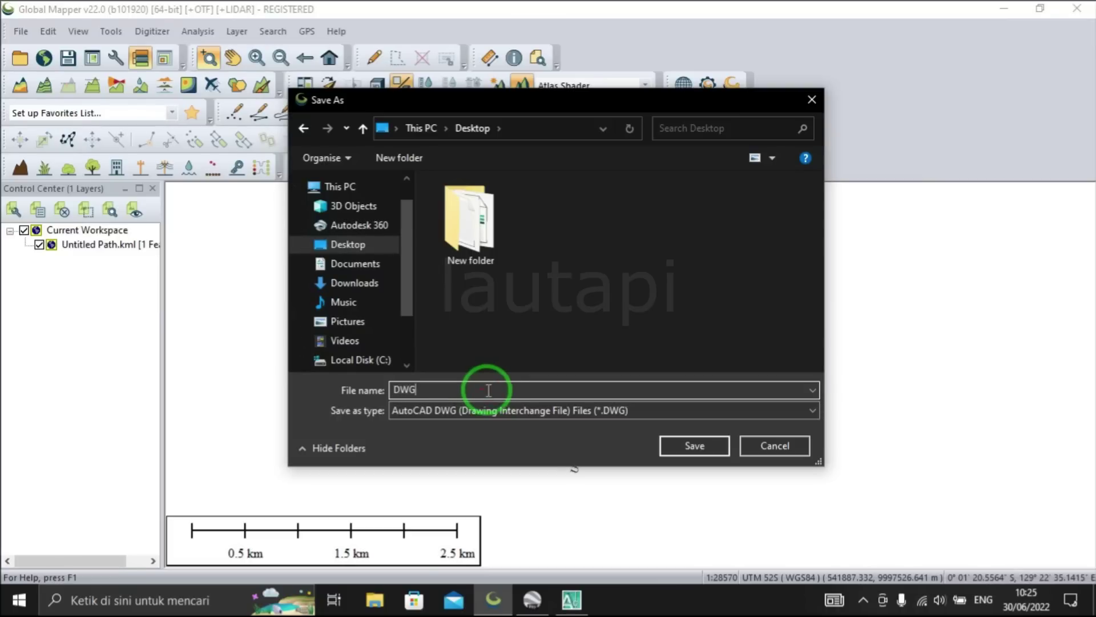
click(708, 447)
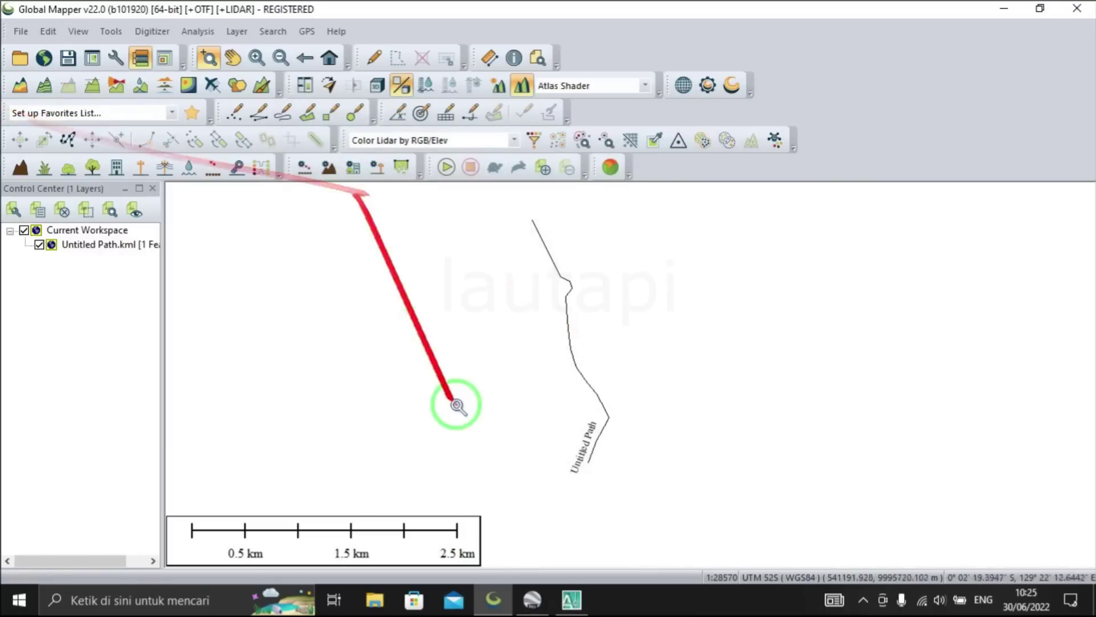
click(20, 32)
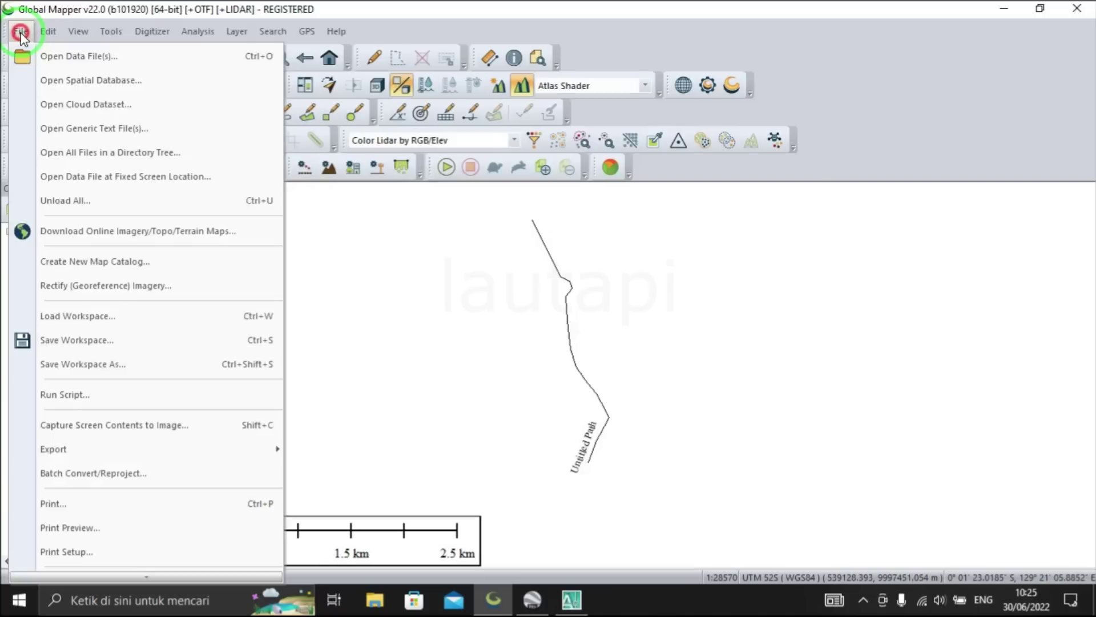
mouse_move(145, 449)
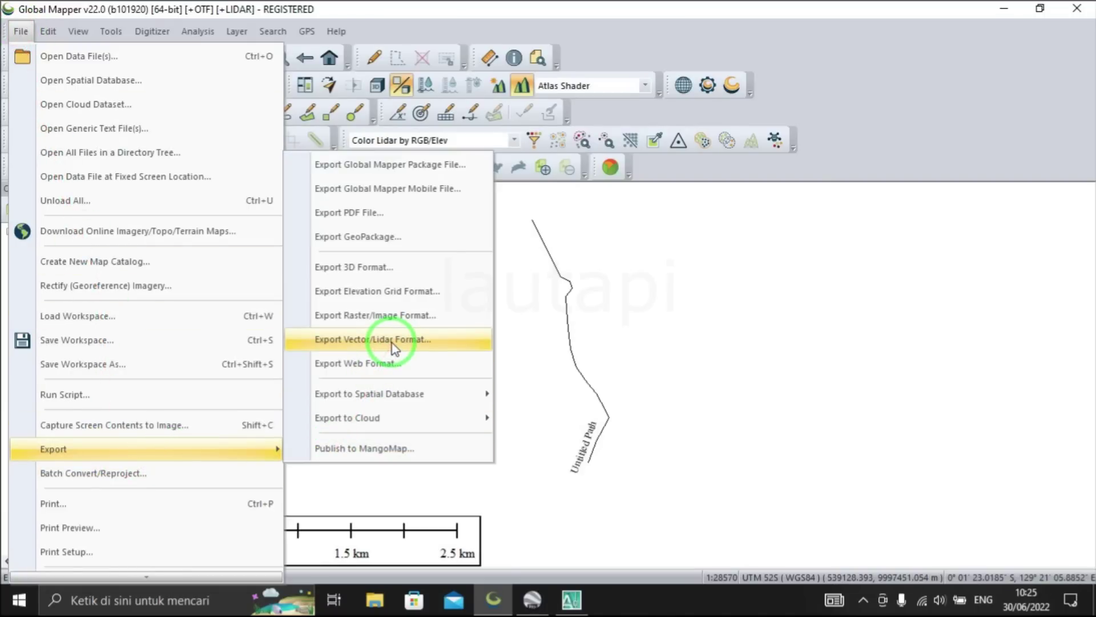
click(1006, 8)
click(1018, 8)
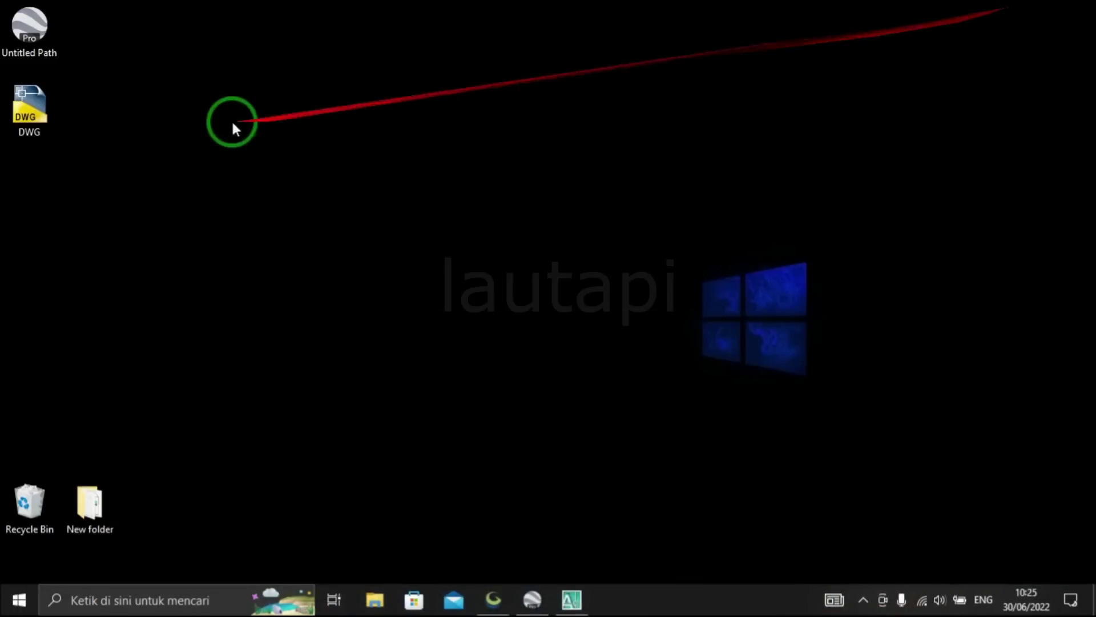
click(494, 599)
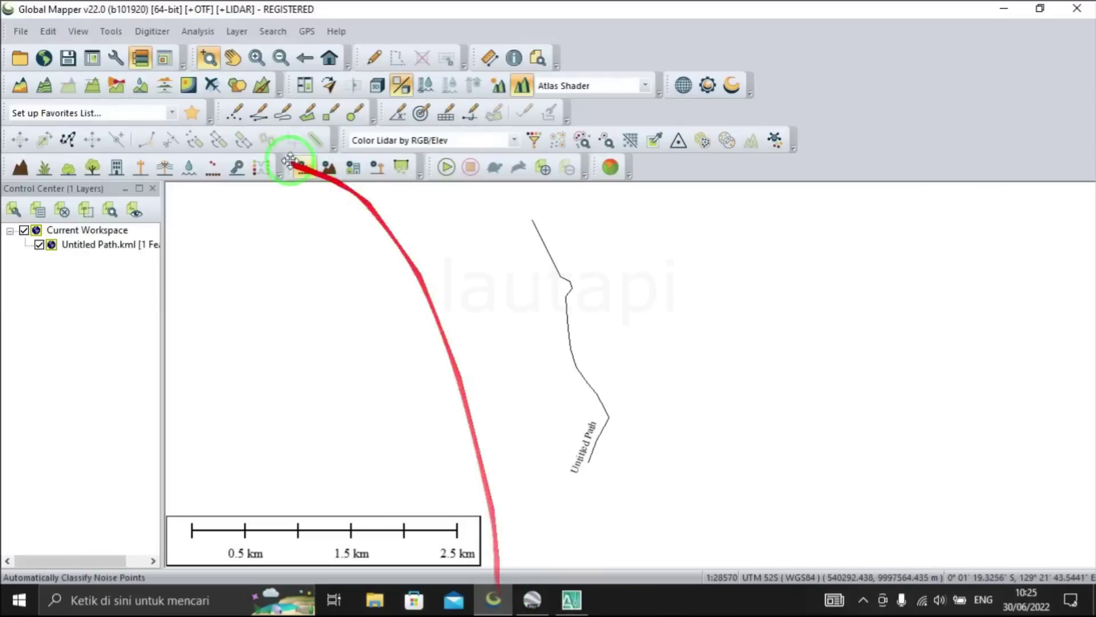
Export the path in DXF format with default options, saved as a DXF file on the Desktop
click(22, 33)
mouse_move(146, 449)
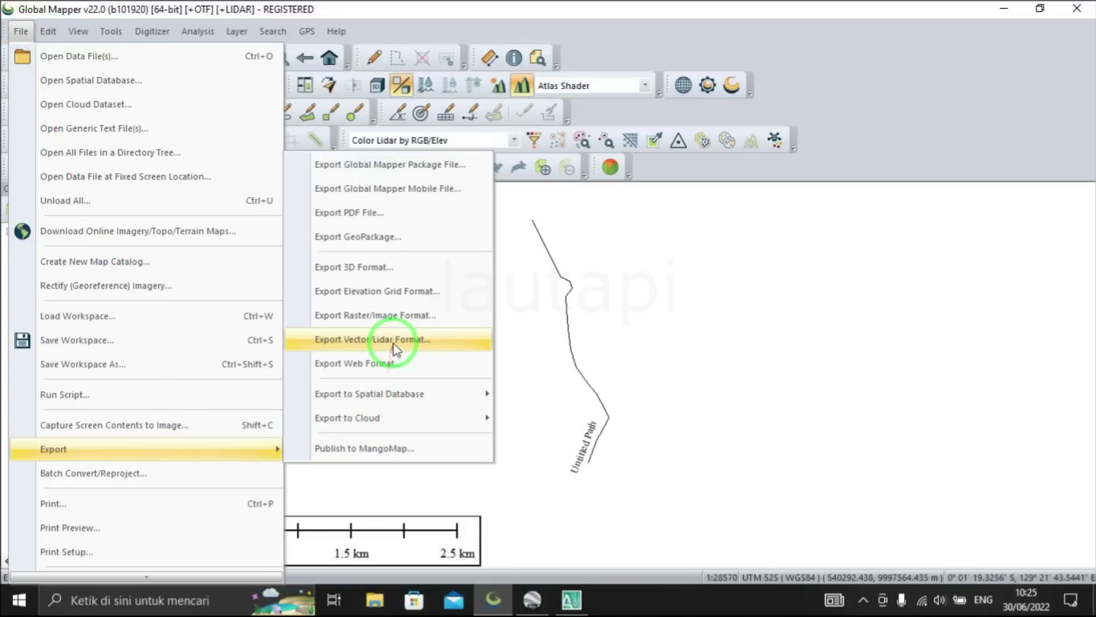
click(405, 340)
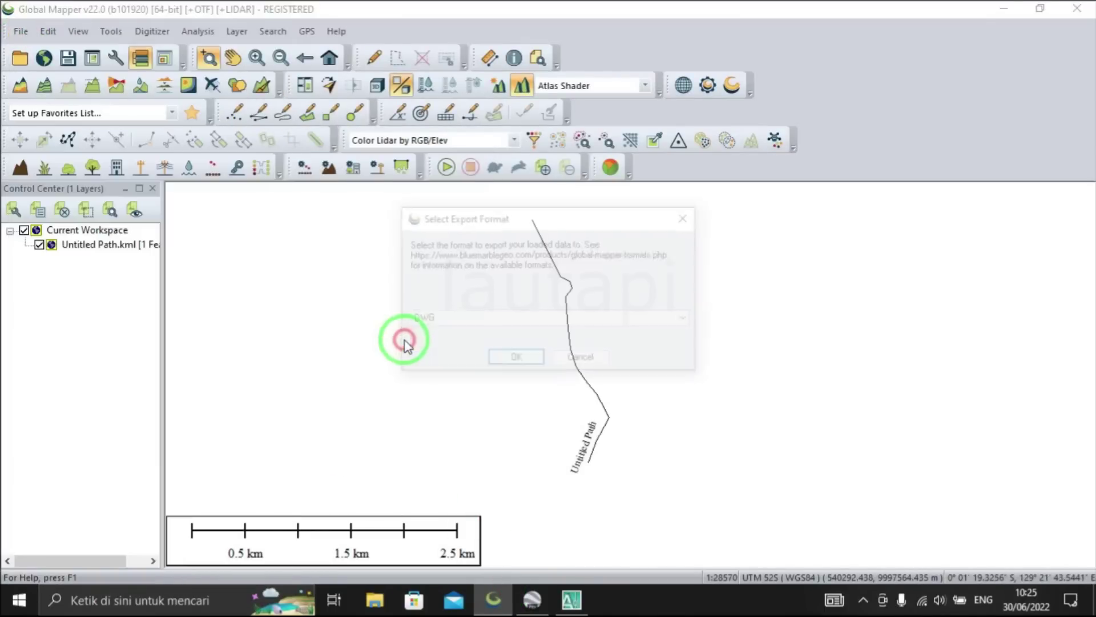
click(450, 320)
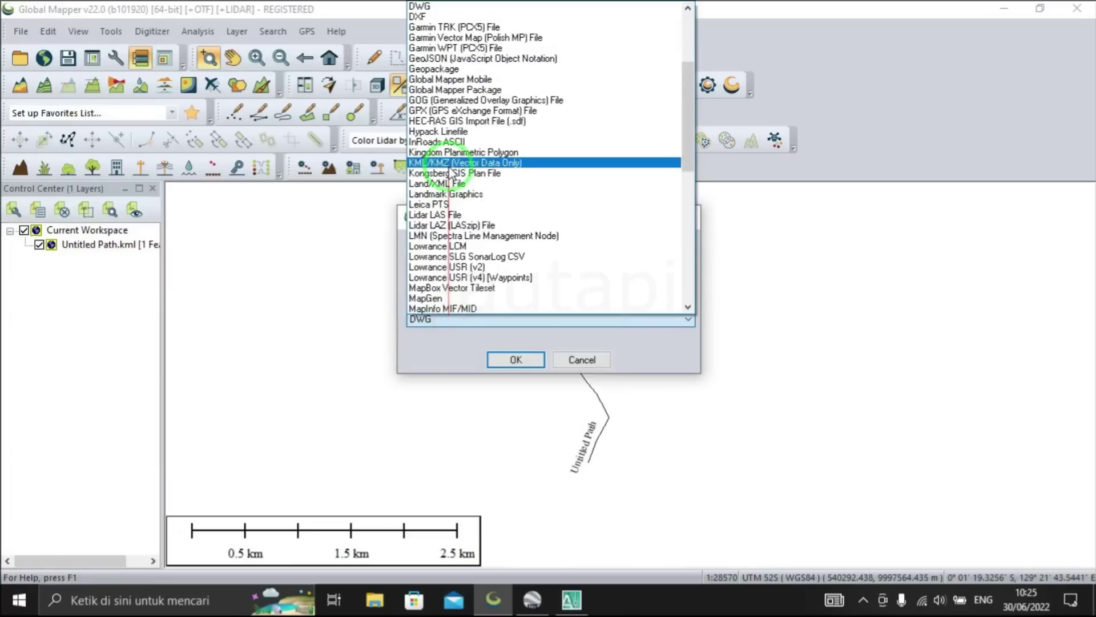
click(443, 18)
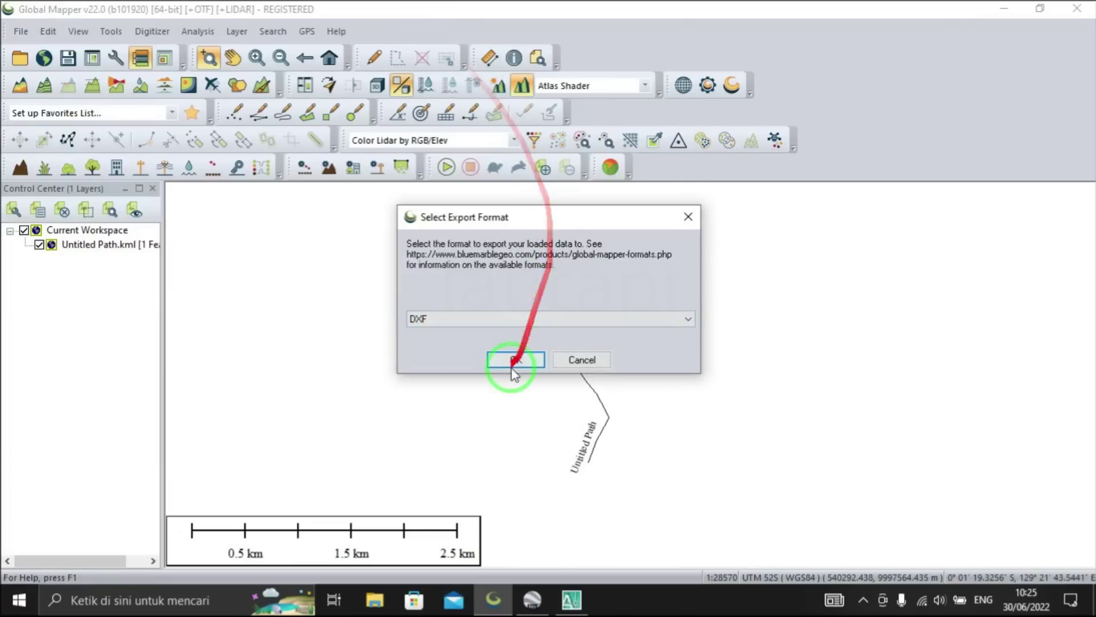
click(512, 361)
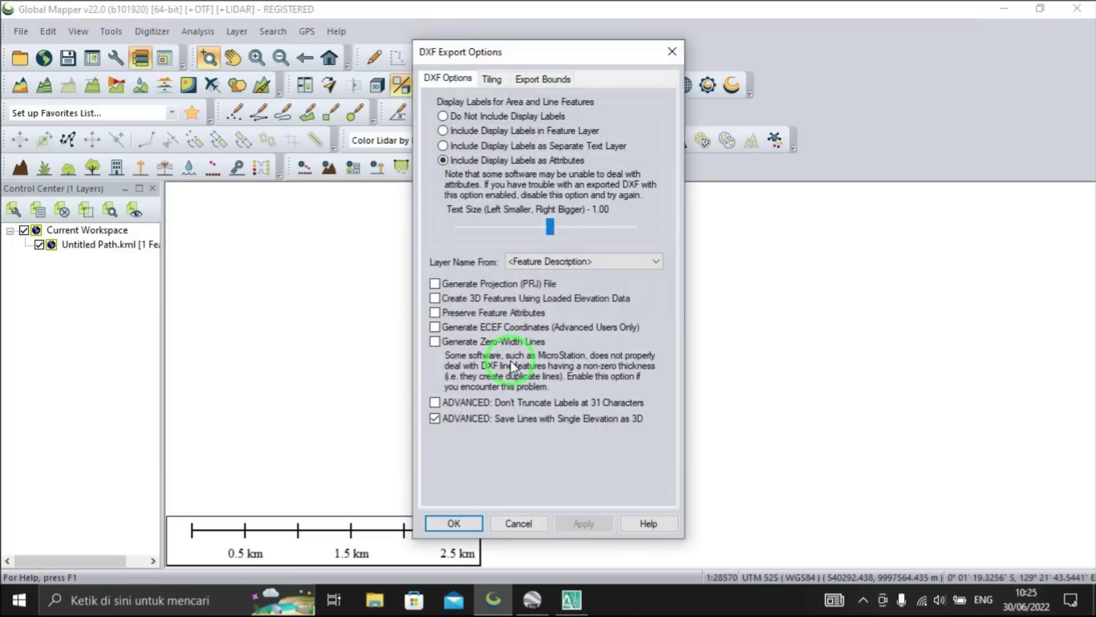
click(455, 523)
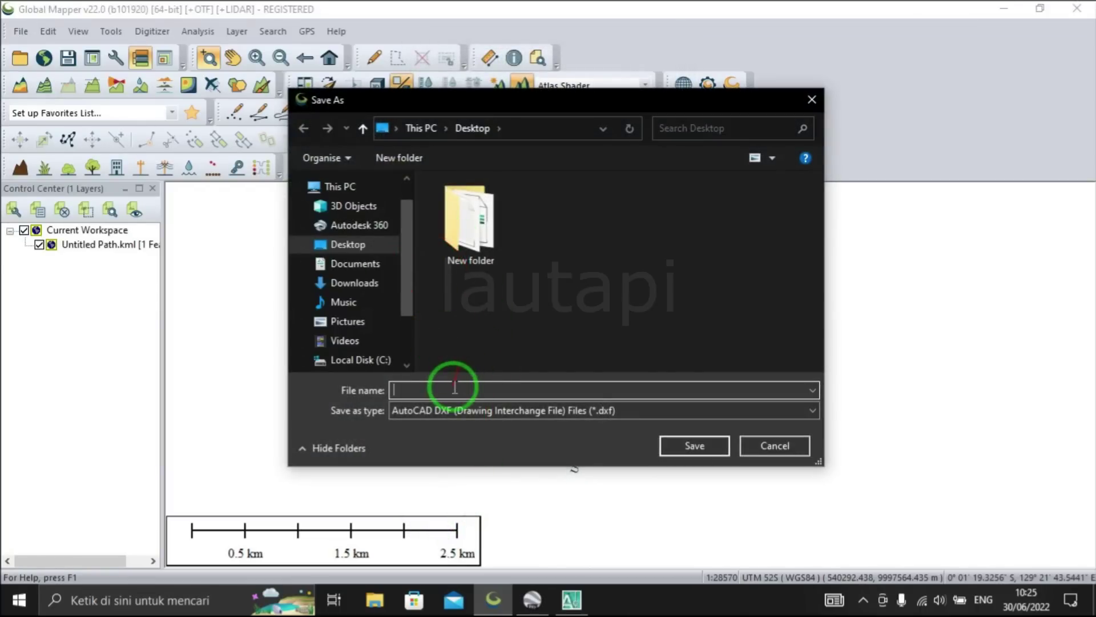
text(DXF)
click(697, 446)
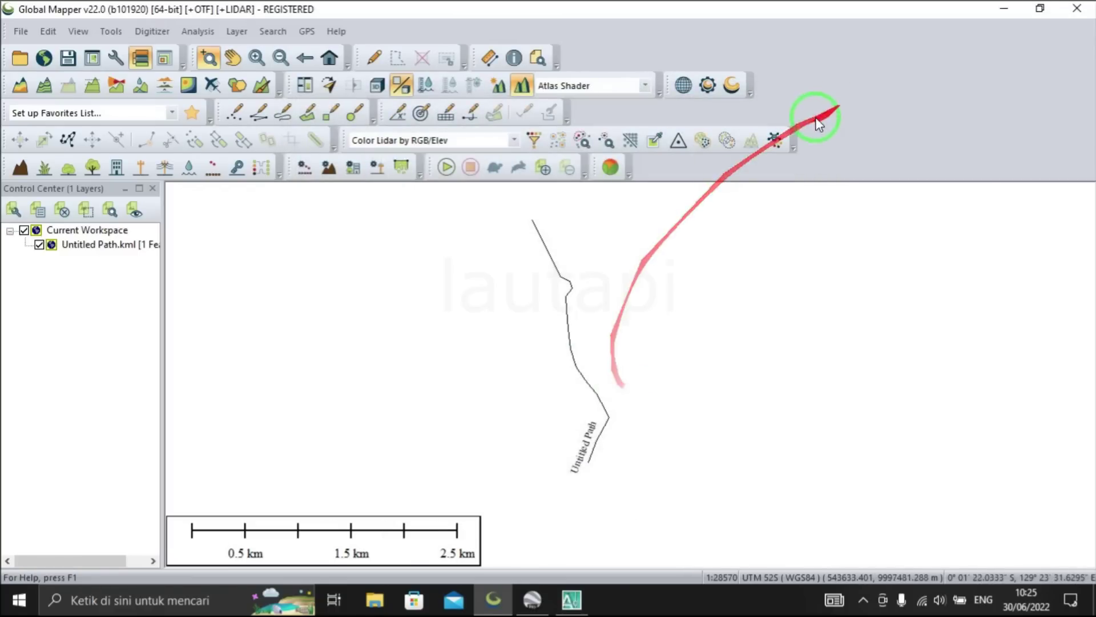
Switch to the AutoCAD bathymetry drawing and bring up the dialog for opening a drawing
click(1017, 7)
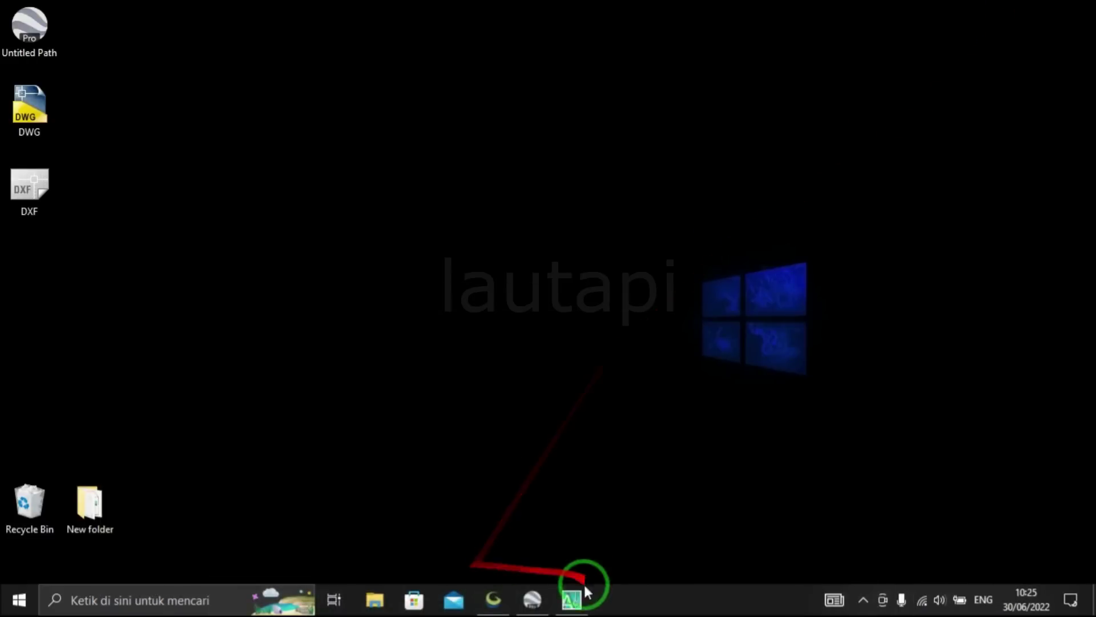
click(573, 600)
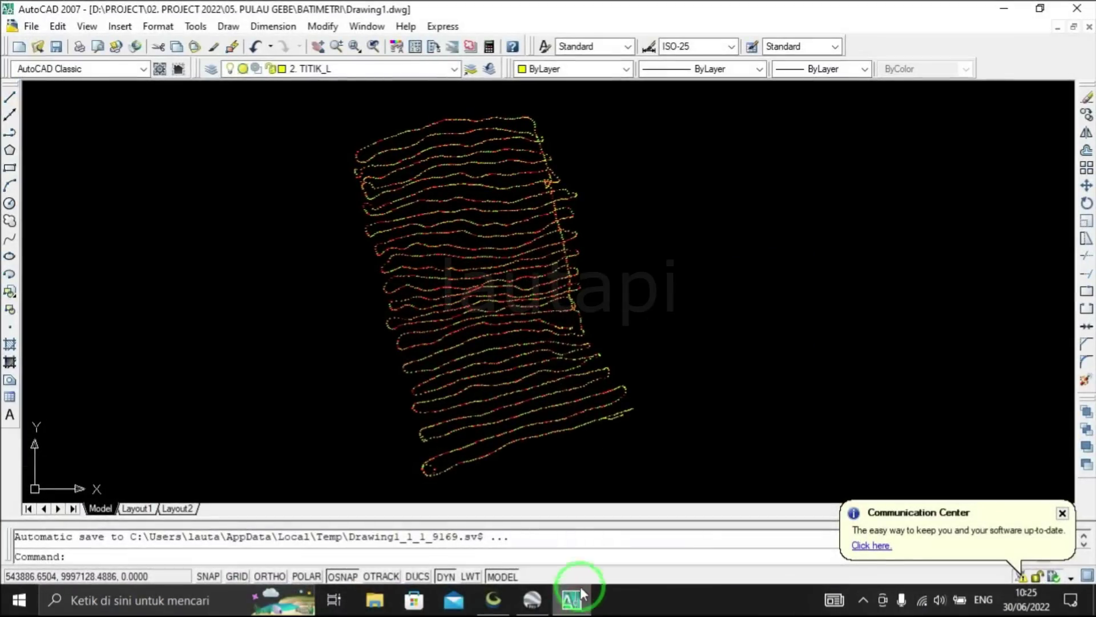
click(31, 27)
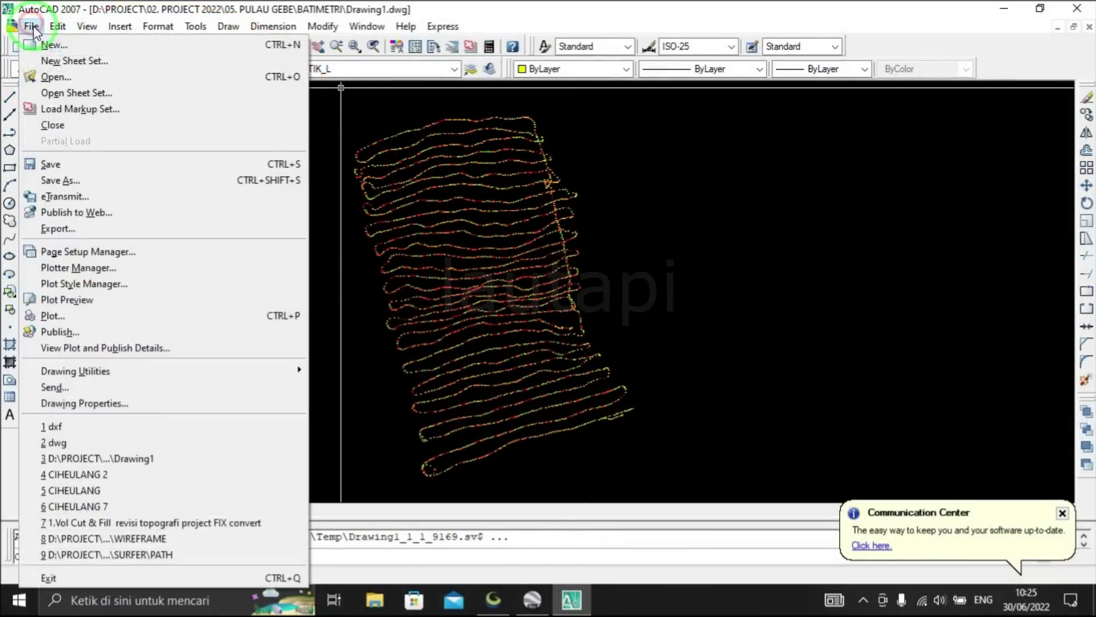
click(60, 76)
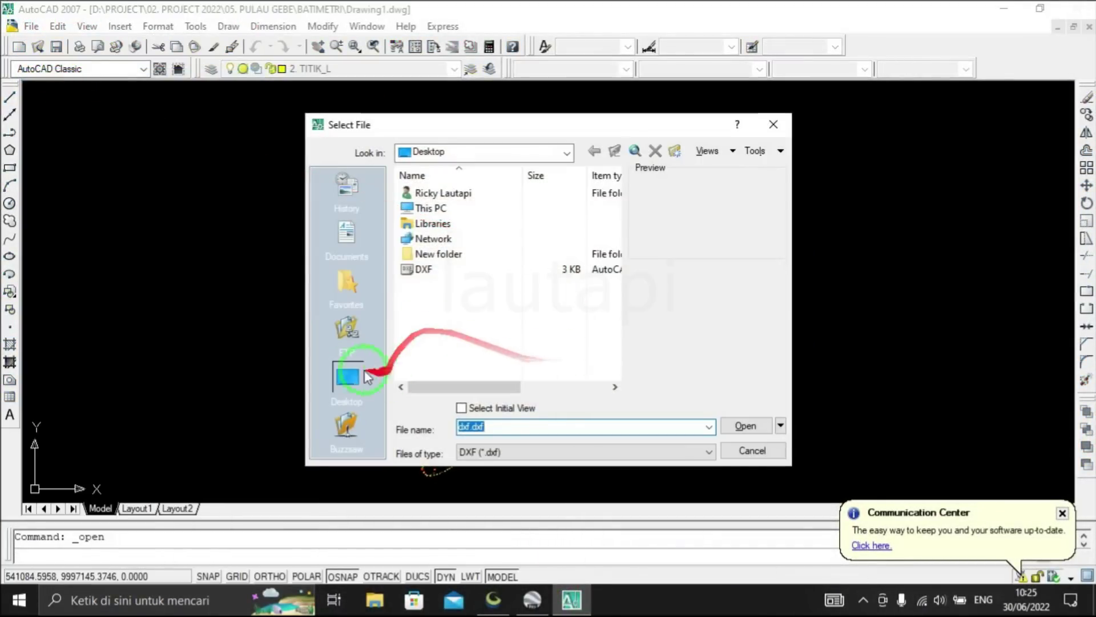
Open the exported DWG coastline drawing and zoom to its extents
click(524, 451)
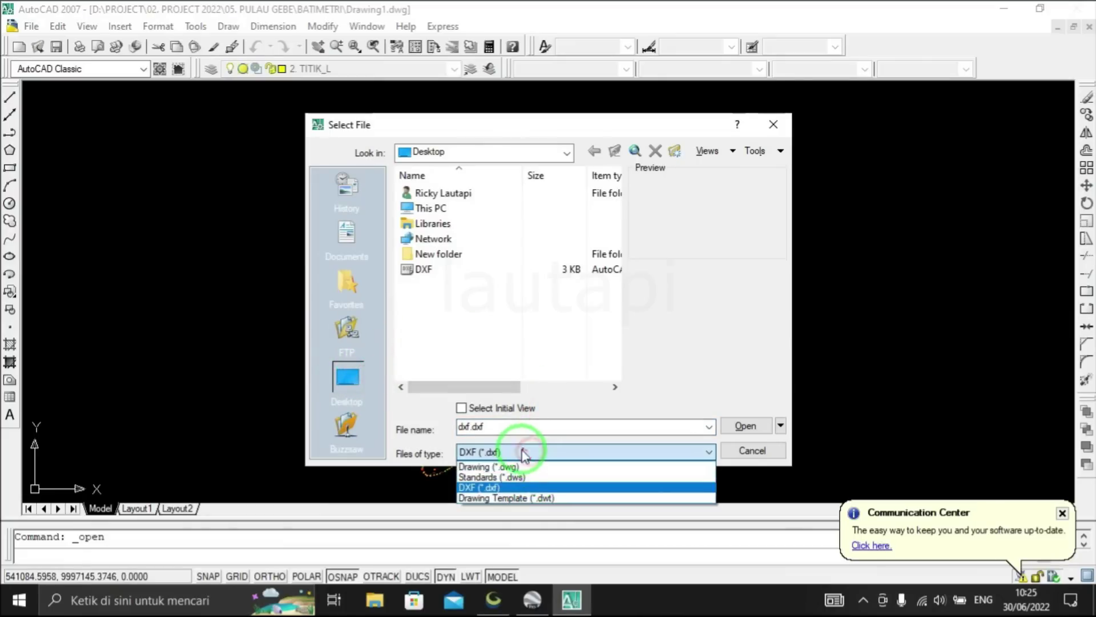
click(523, 467)
click(423, 269)
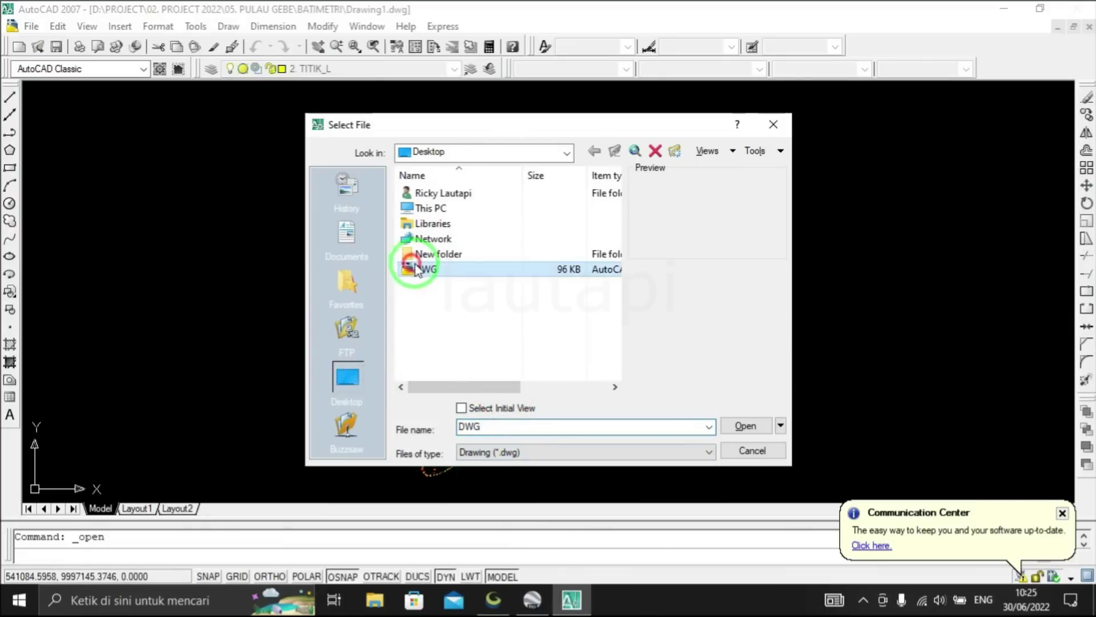
click(749, 425)
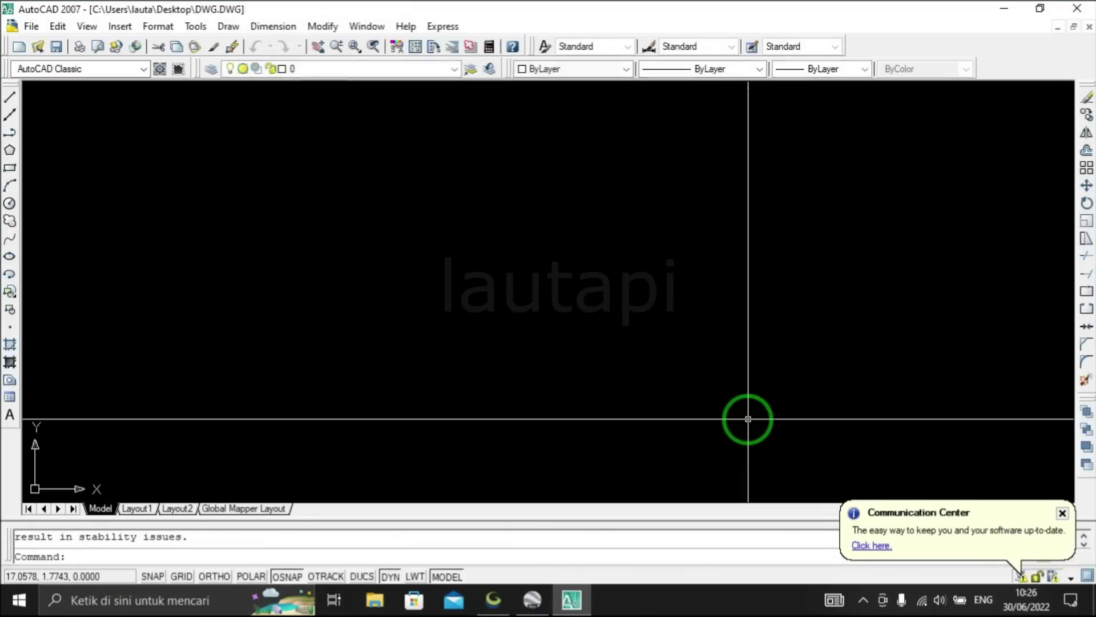
text(z)
key(Return)
text(e)
key(Return)
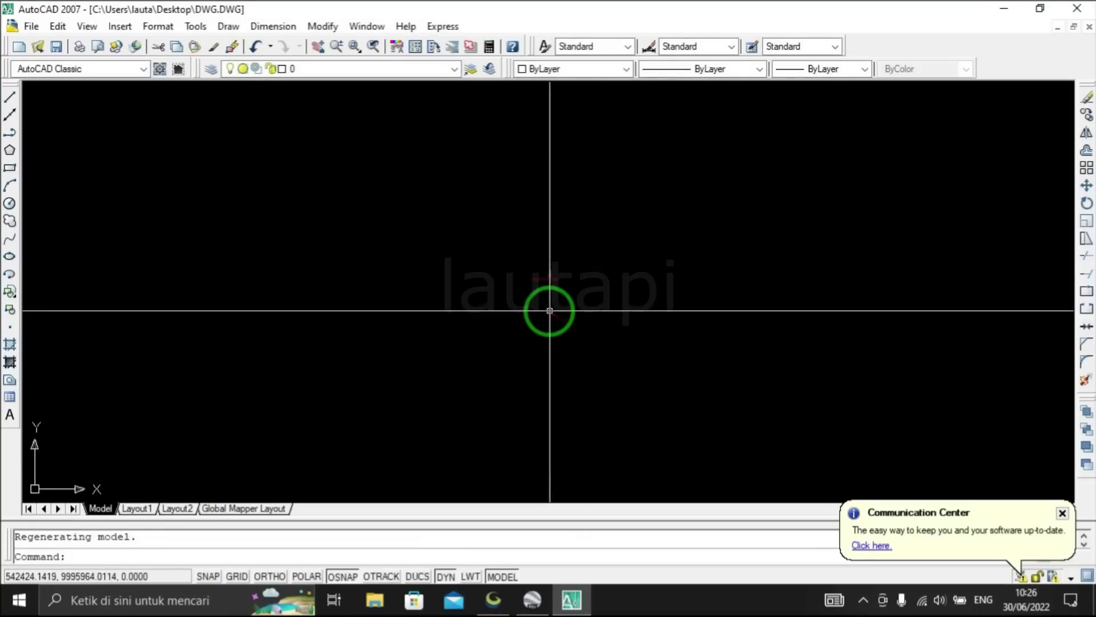
Set the path line objects' colour to ByLayer so they show
click(591, 311)
click(553, 362)
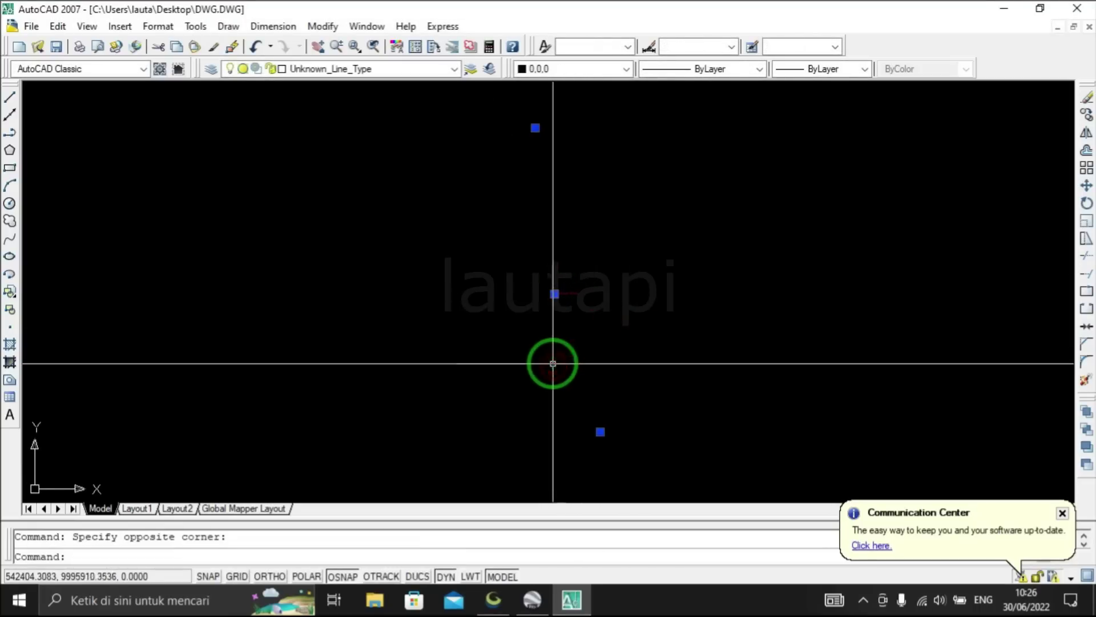
click(577, 69)
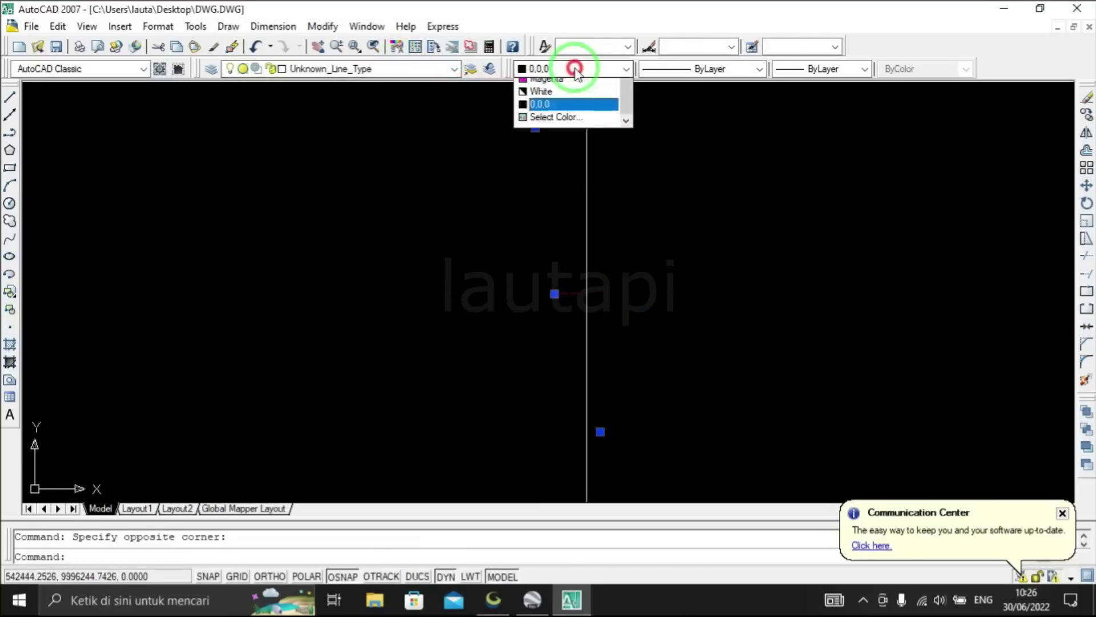
click(568, 89)
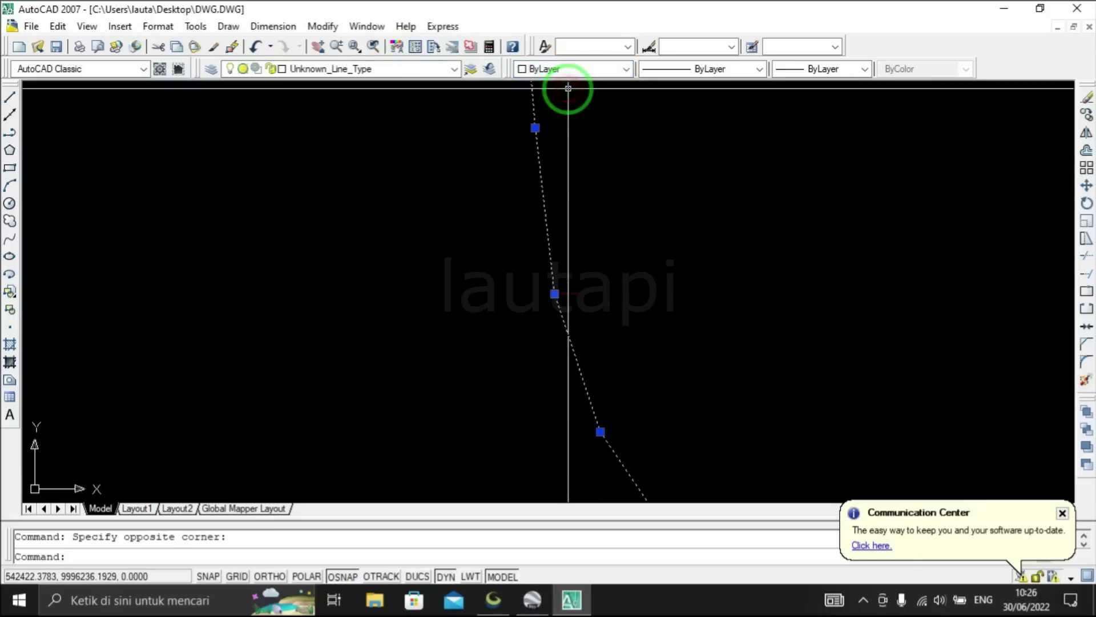
Window-select the stray object and erase it with E
click(516, 232)
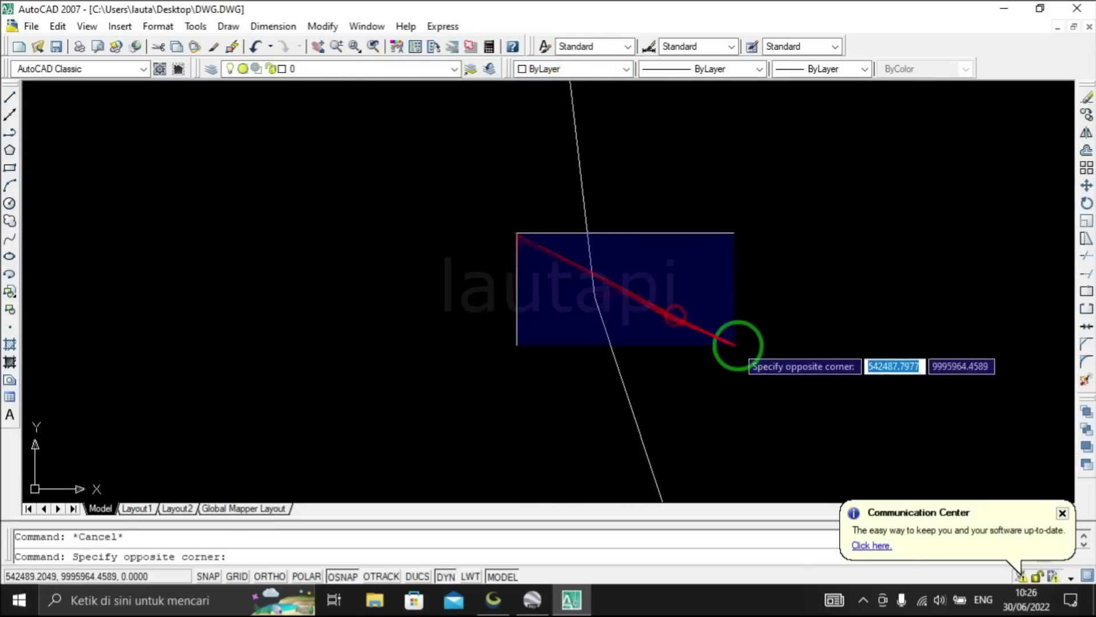
click(733, 344)
text(E)
key(Return)
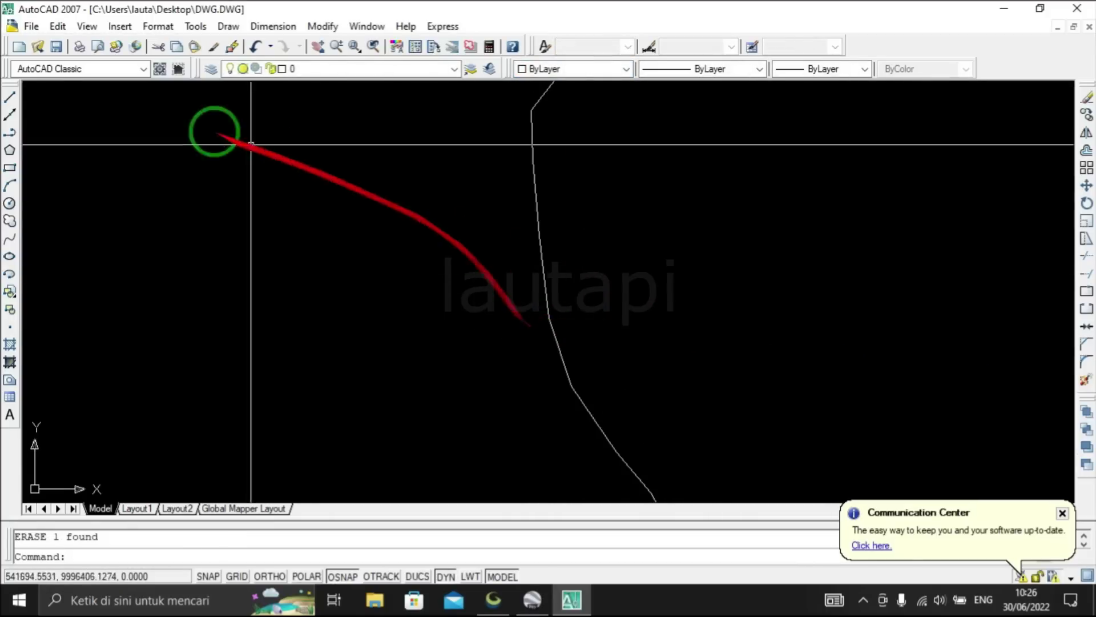
Bring up the file-opening dialog to load another file
scroll(468, 248, down, 2)
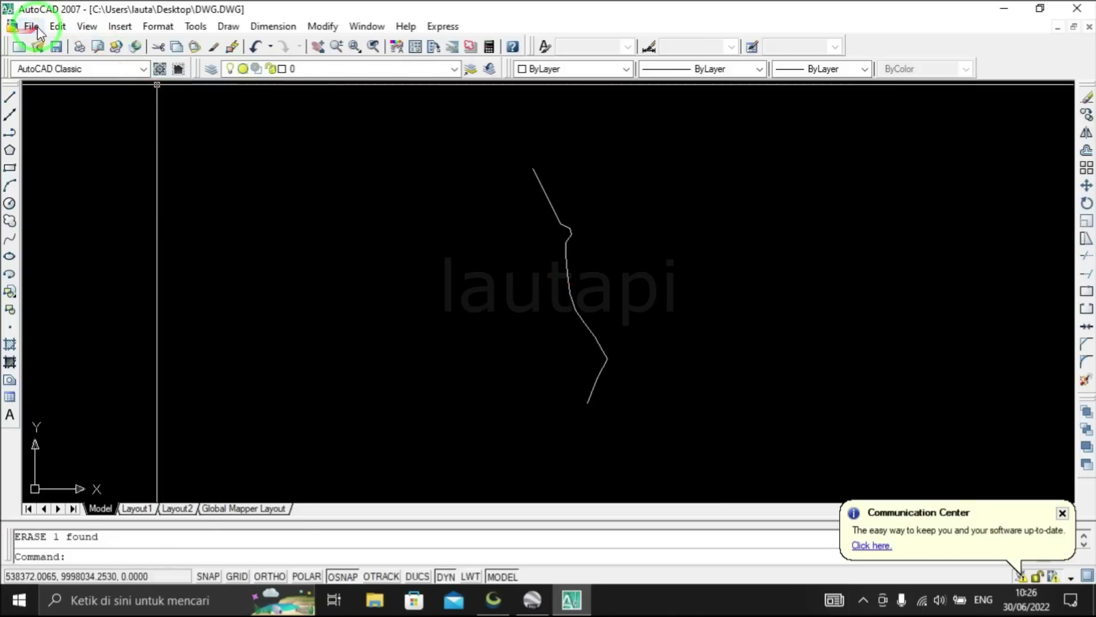
click(35, 27)
click(77, 78)
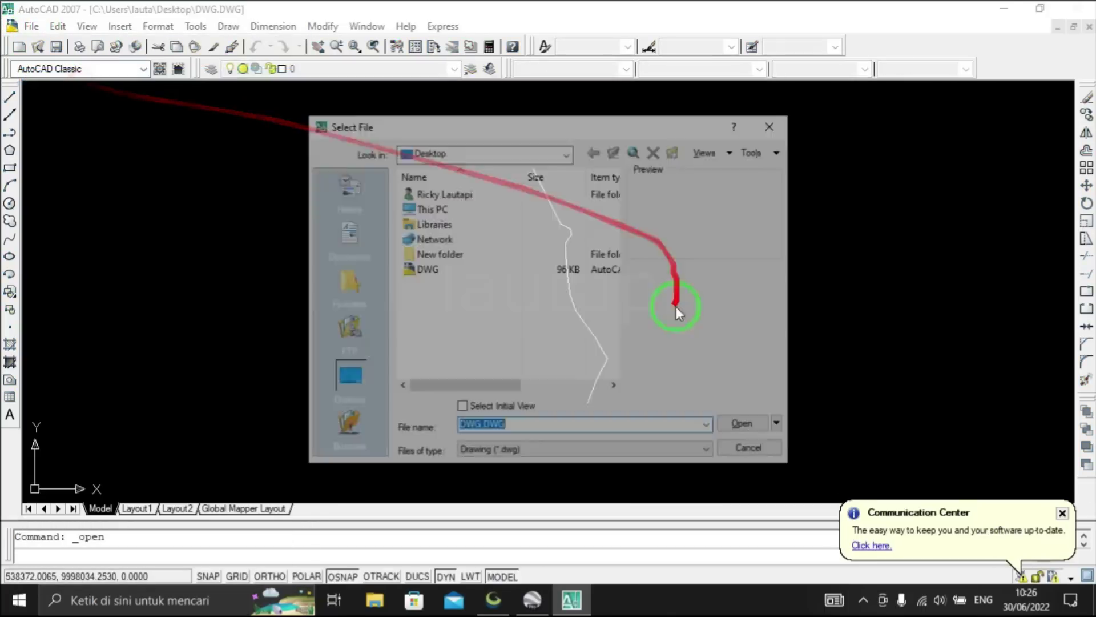
Open the DXF.dxf export with the DXF file type and zoom to its extents
click(554, 452)
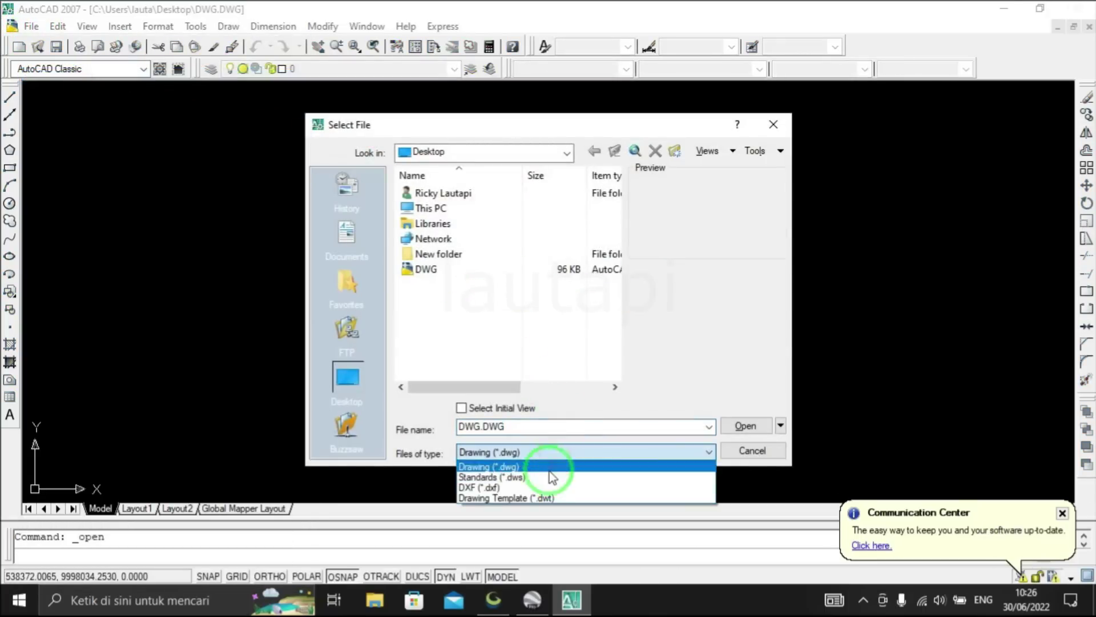
click(540, 487)
click(443, 277)
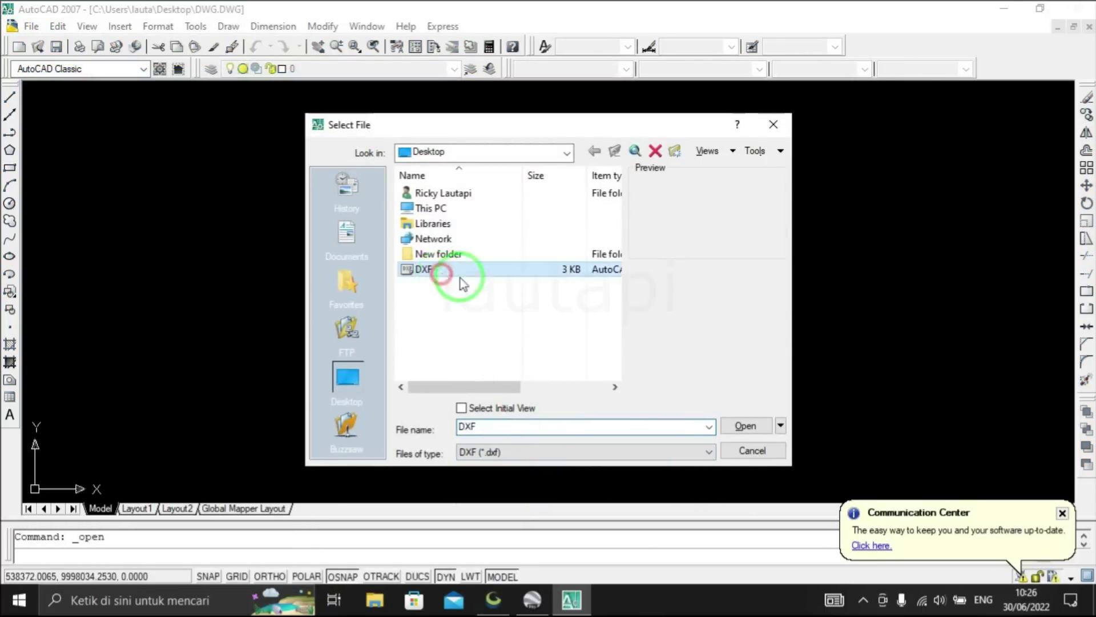
click(745, 426)
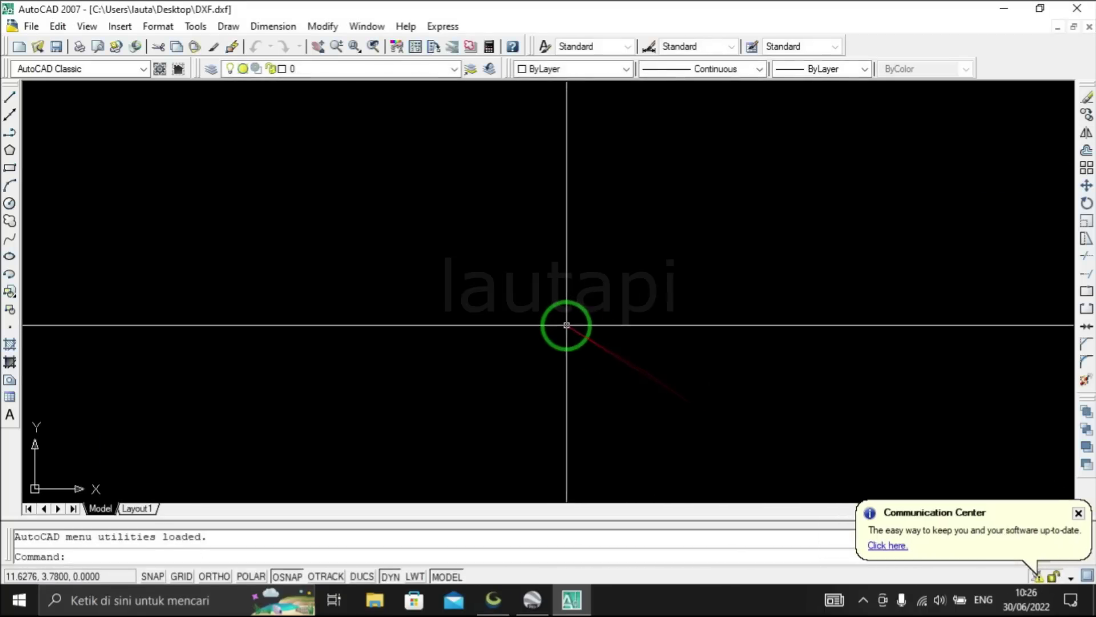
text(z)
key(Return)
text(e)
key(Return)
scroll(541, 308, up, 2)
Window-select the Untitled Path label and delete it
click(523, 235)
click(694, 402)
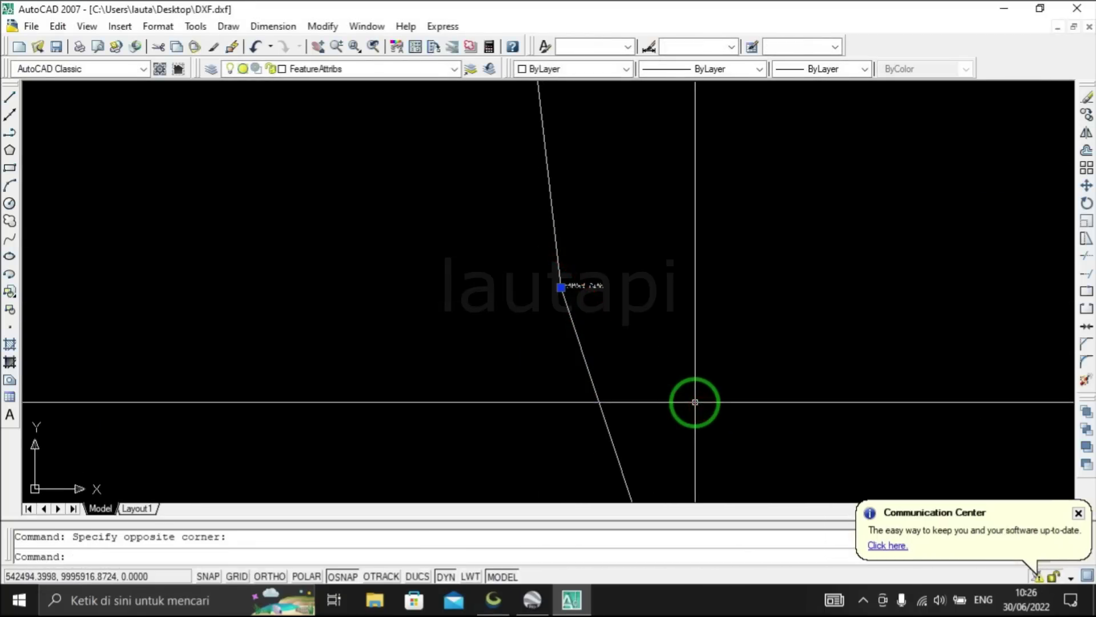
key(Delete)
scroll(514, 281, up, 3)
scroll(516, 294, down, 3)
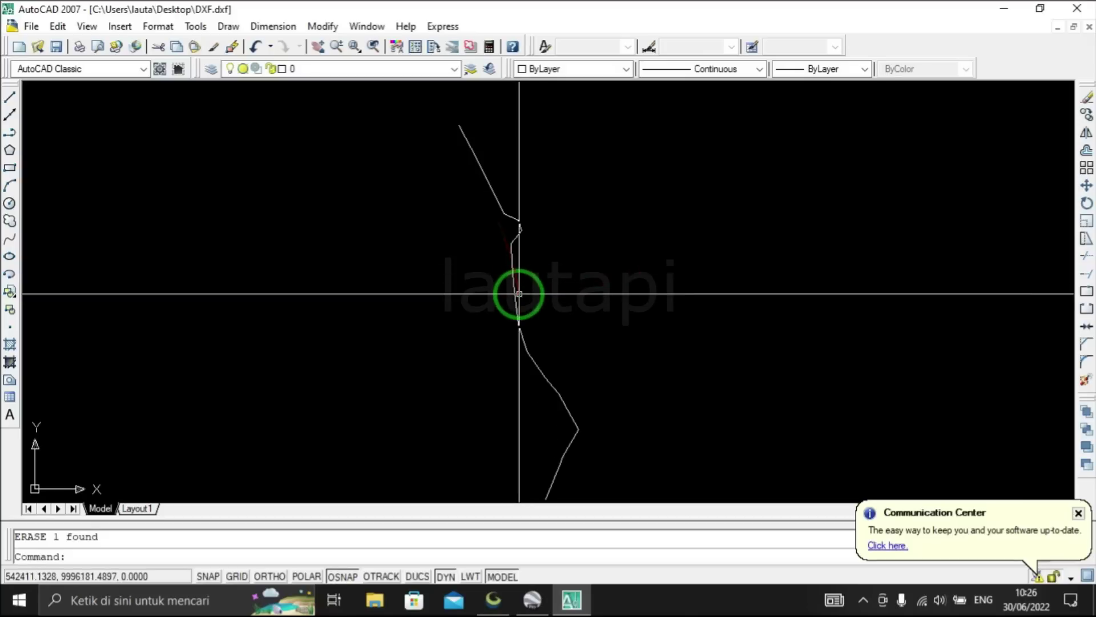
Add layer GARIS PANTAI with cyan colour 130, then select the coastline polyline
click(215, 71)
click(337, 224)
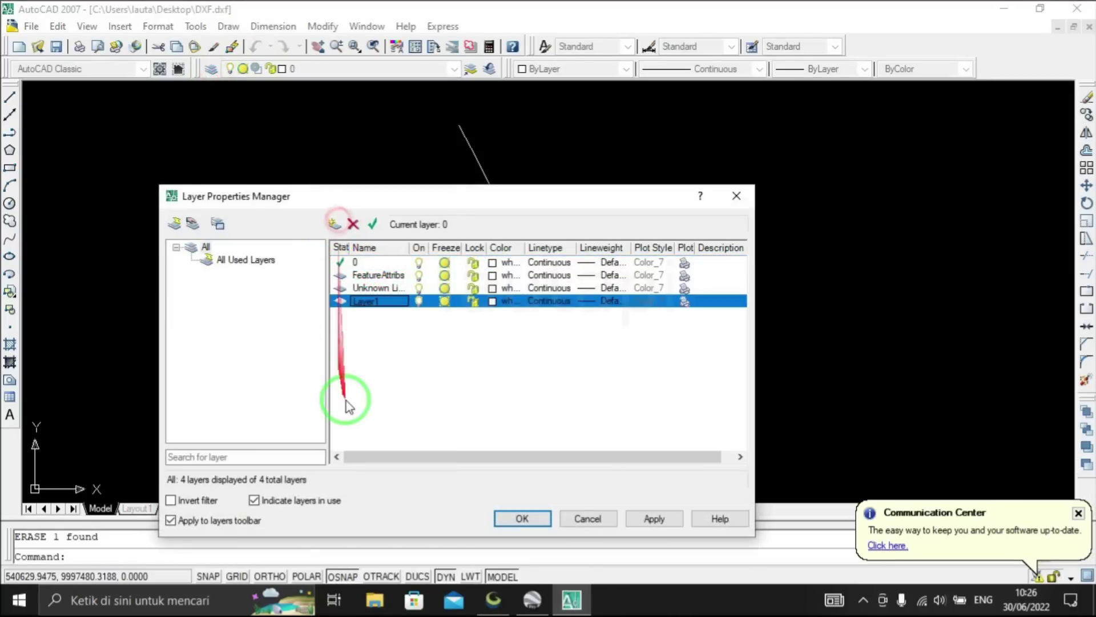
text(GARIS PANTAI)
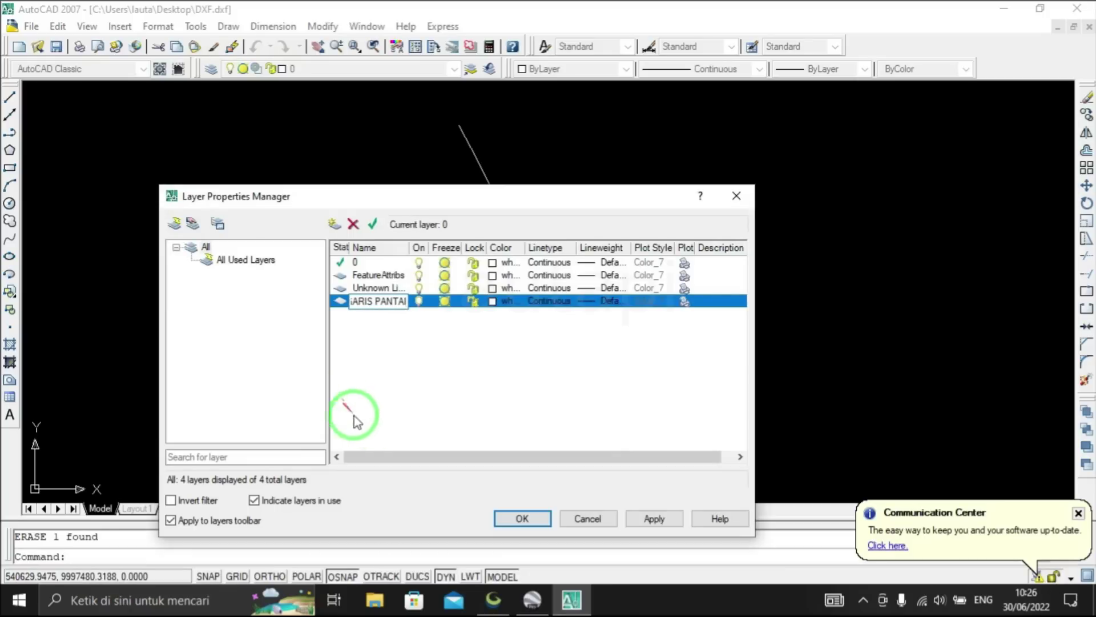
click(459, 357)
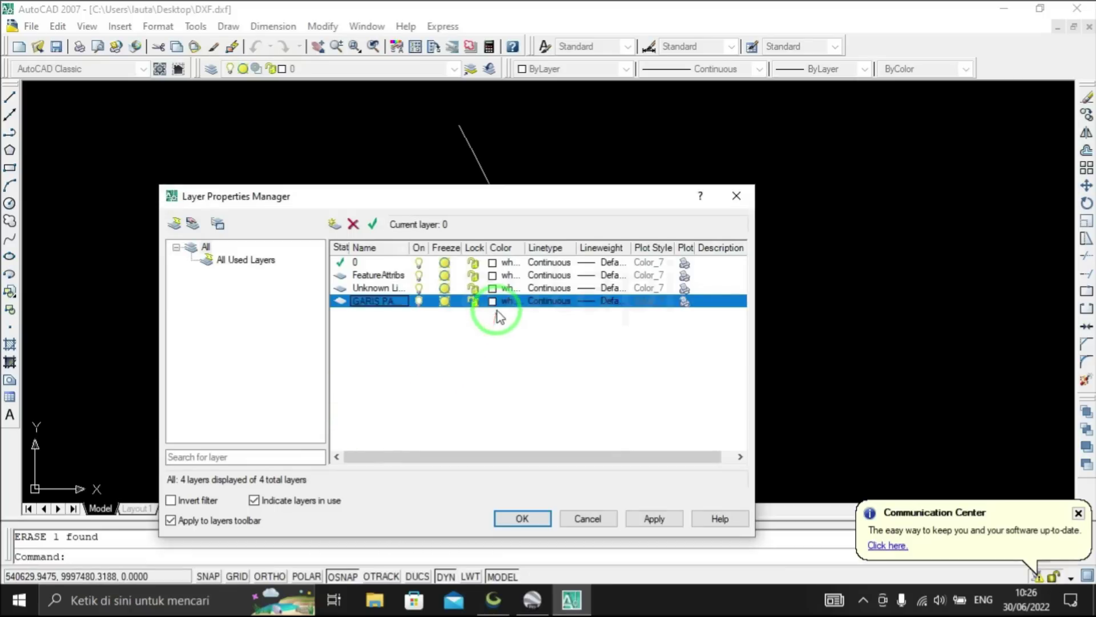
click(493, 303)
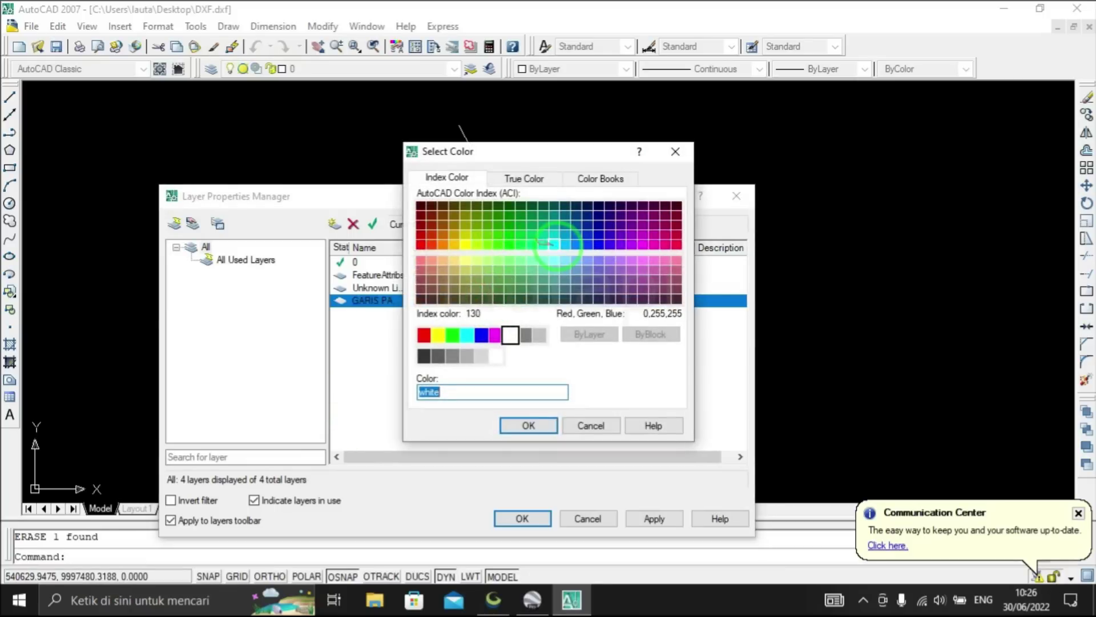
click(553, 244)
click(549, 425)
click(676, 519)
click(542, 518)
click(574, 266)
click(437, 266)
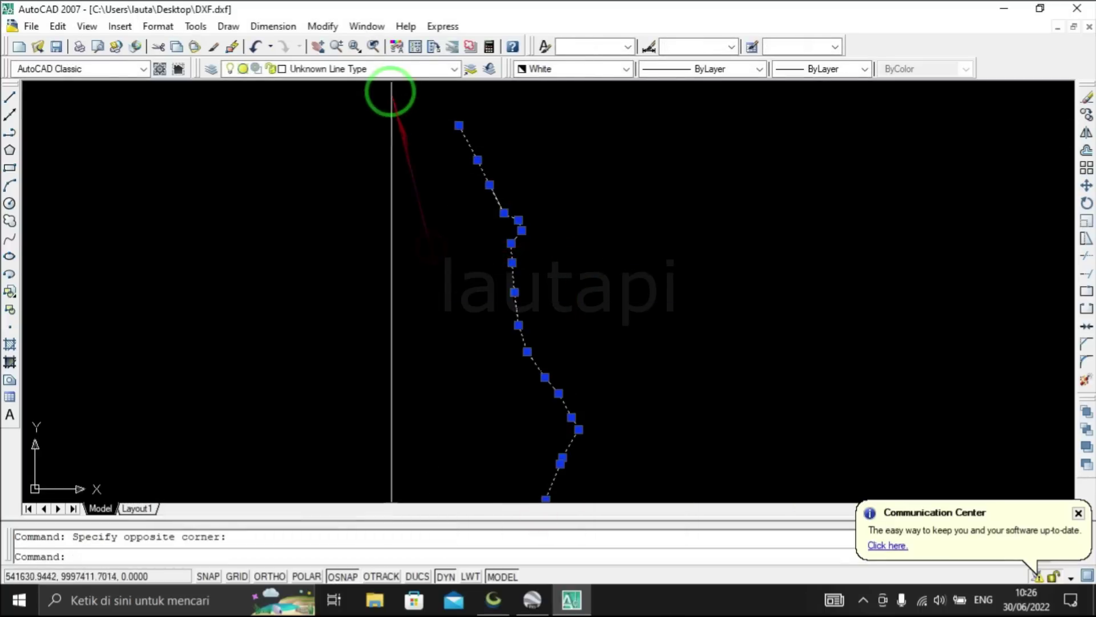
Move the coastline onto layer GARIS PANTAI with ByLayer colour
click(392, 68)
click(365, 110)
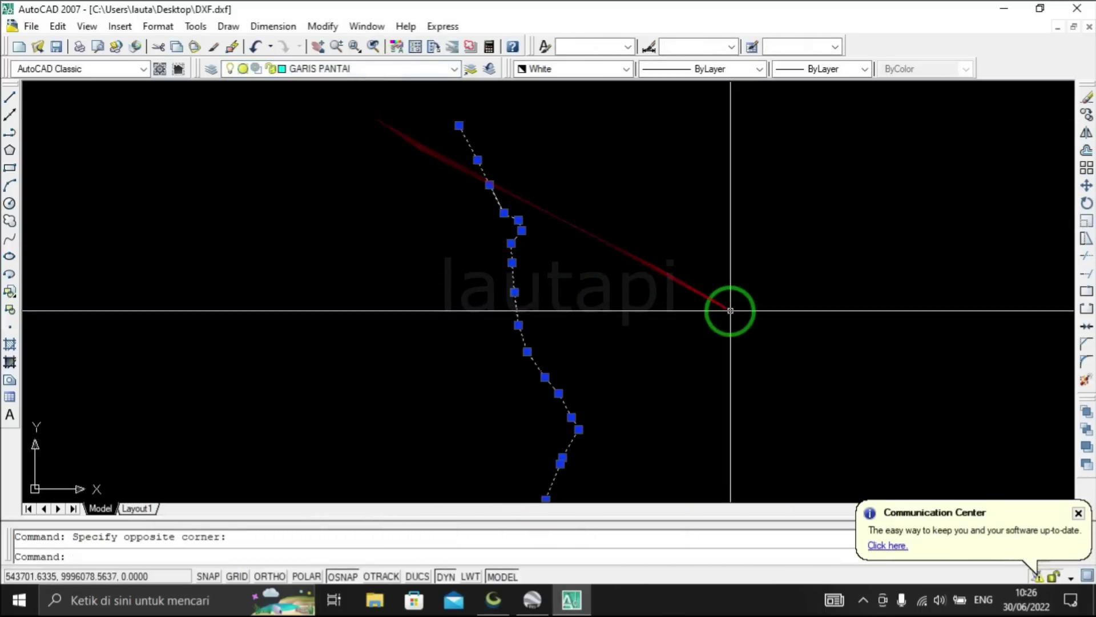
click(599, 69)
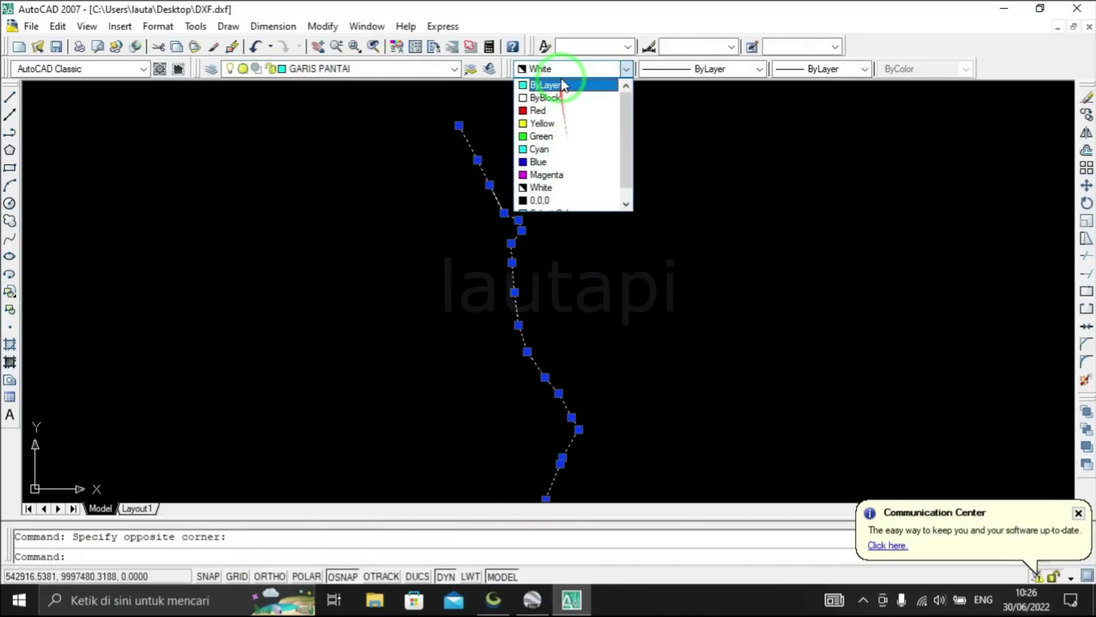
click(562, 86)
Reselect the whole coastline for copying and switch to Drawing1.dwg
key(Escape)
scroll(557, 223, down, 2)
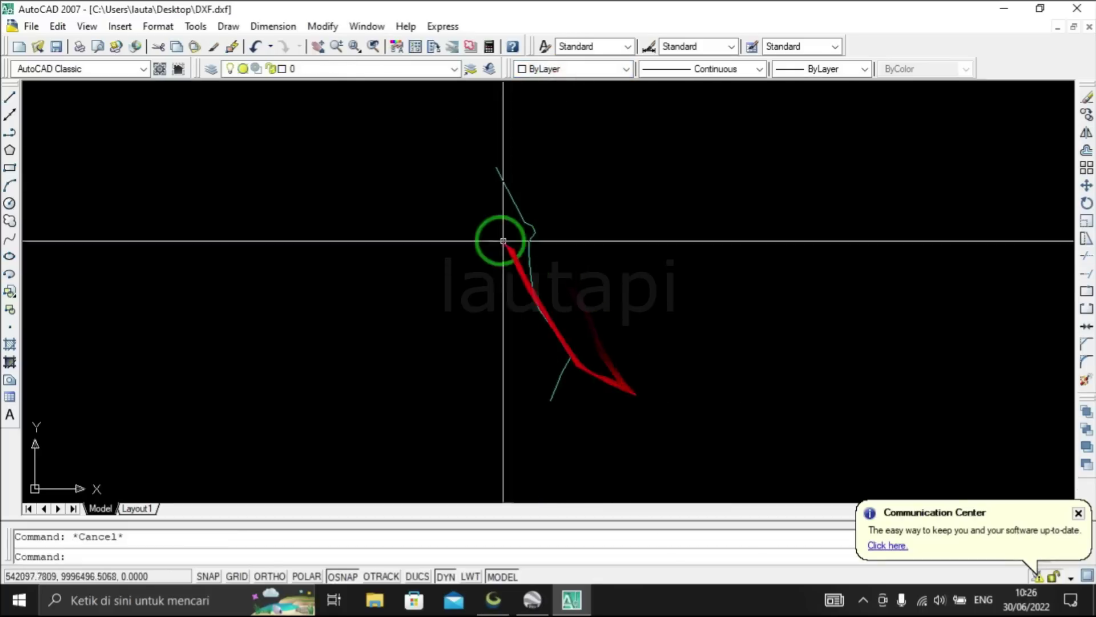
click(682, 440)
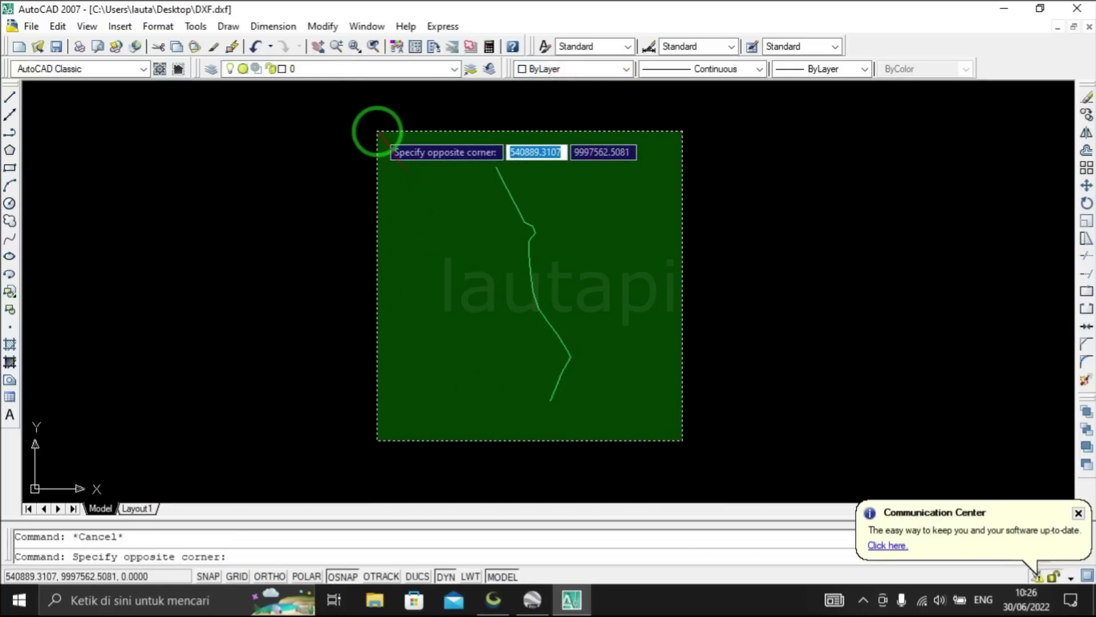
click(378, 130)
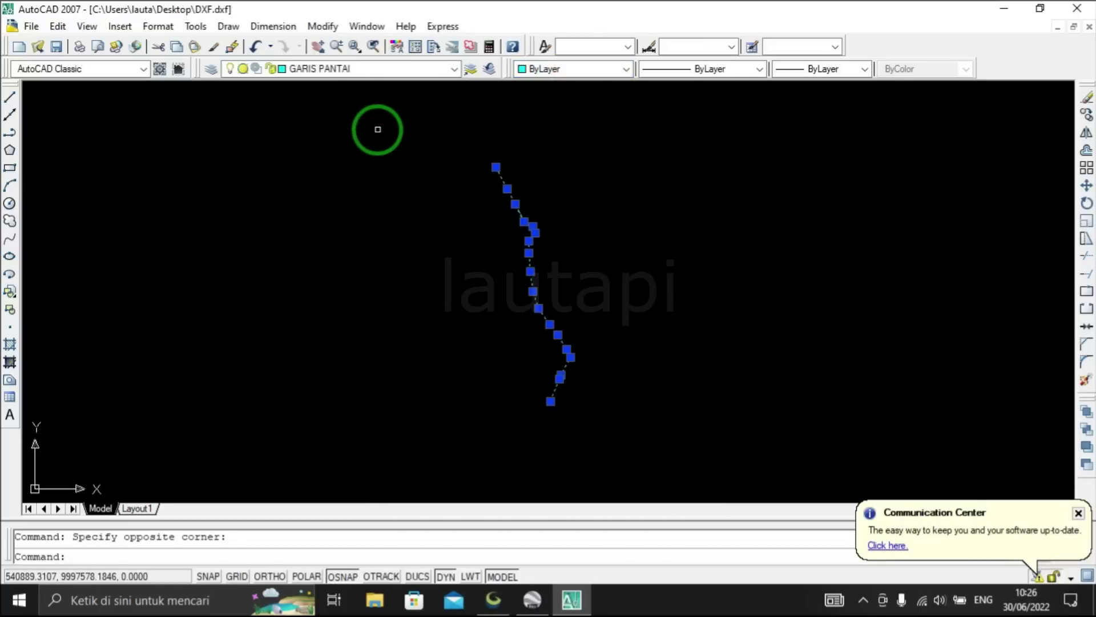
click(367, 26)
click(388, 179)
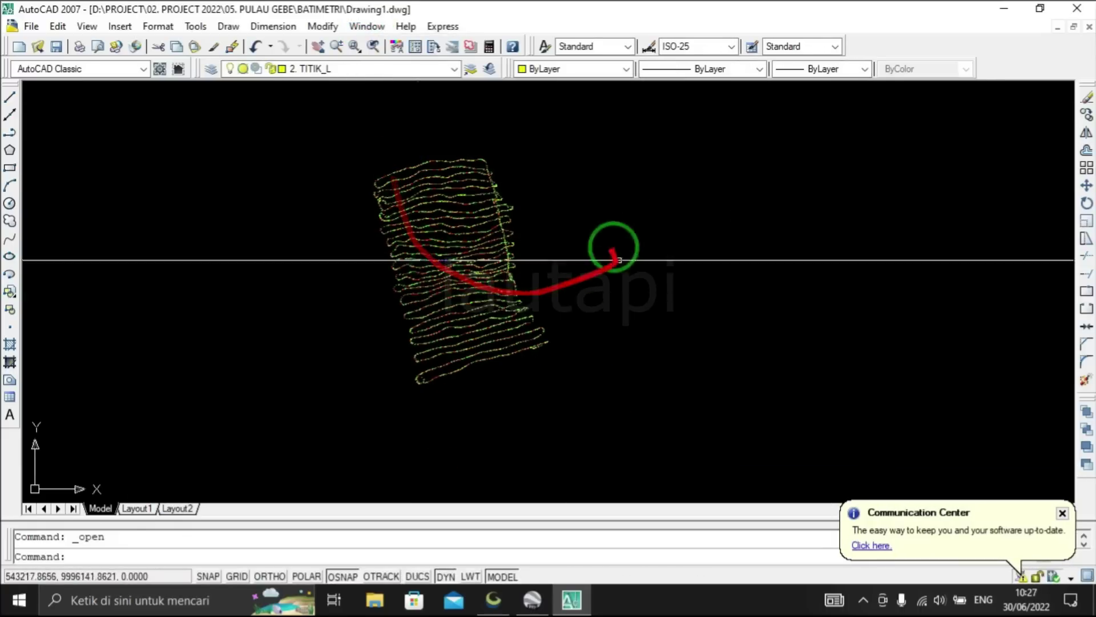
Paste the coastline to its original coordinates in Drawing1.dwg
scroll(583, 225, up, 1)
scroll(561, 208, up, 2)
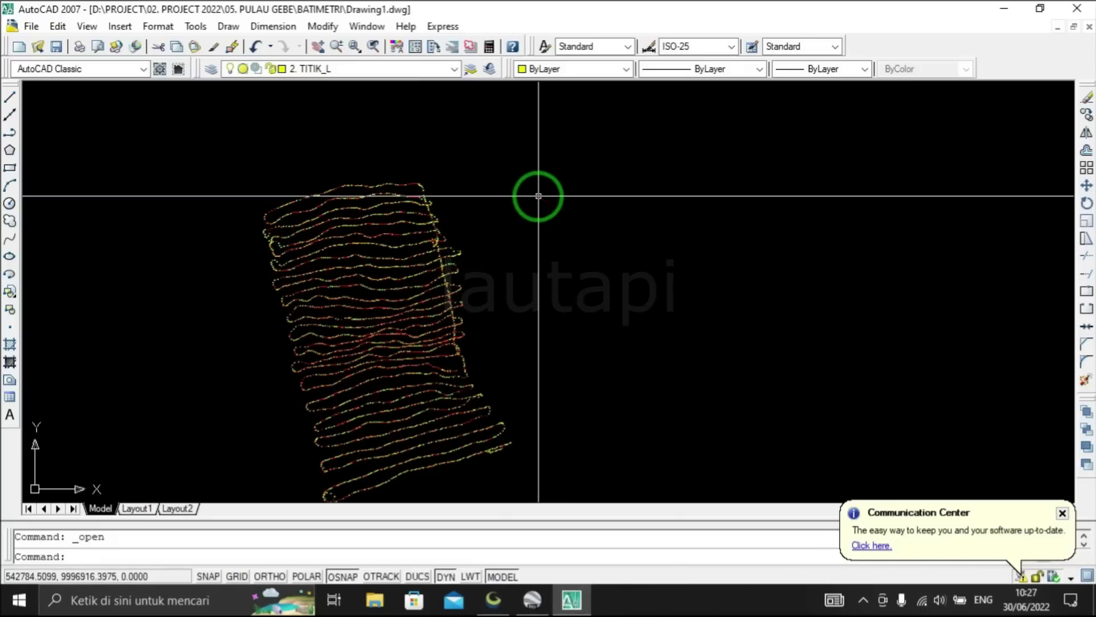
right_click(538, 196)
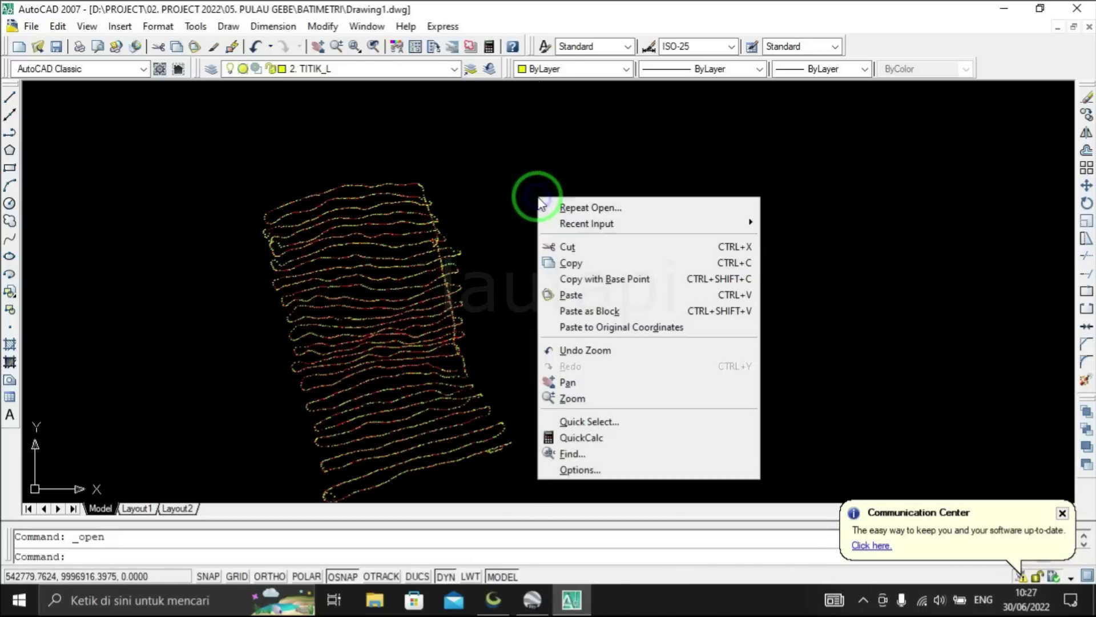
click(641, 331)
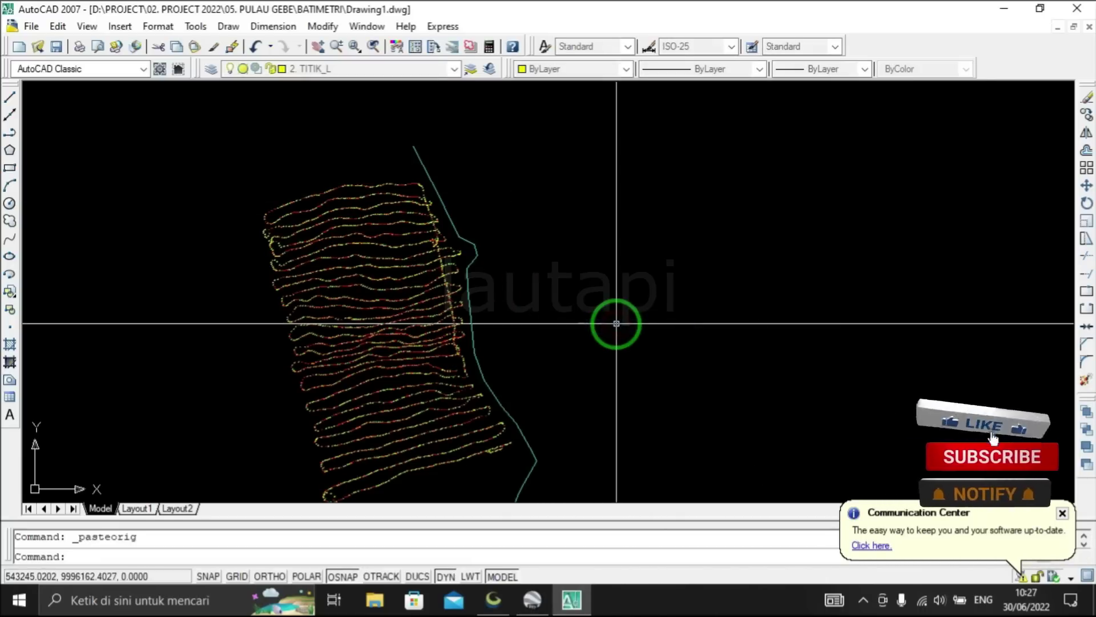
Zoom and pan to check the pasted coastline beside the survey lines, then minimise AutoCAD
scroll(593, 302, down, 2)
scroll(555, 411, up, 1)
middle_drag(558, 345, 599, 399)
scroll(605, 428, up, 1)
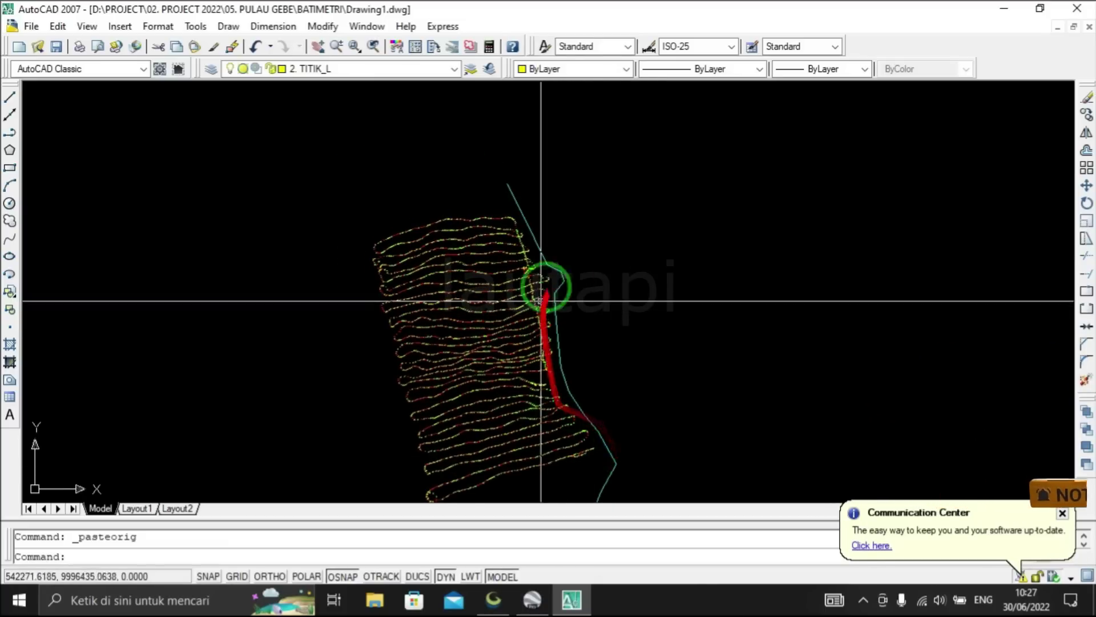
mouse_move(448, 325)
middle_down()
mouse_move(514, 237)
mouse_move(463, 263)
middle_up()
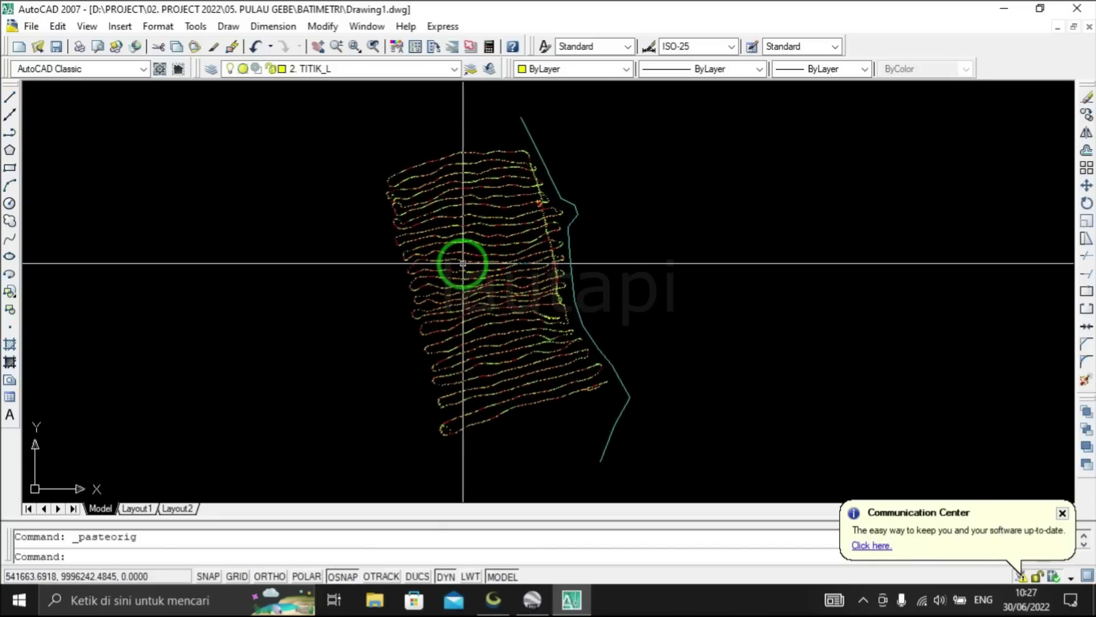
click(1008, 8)
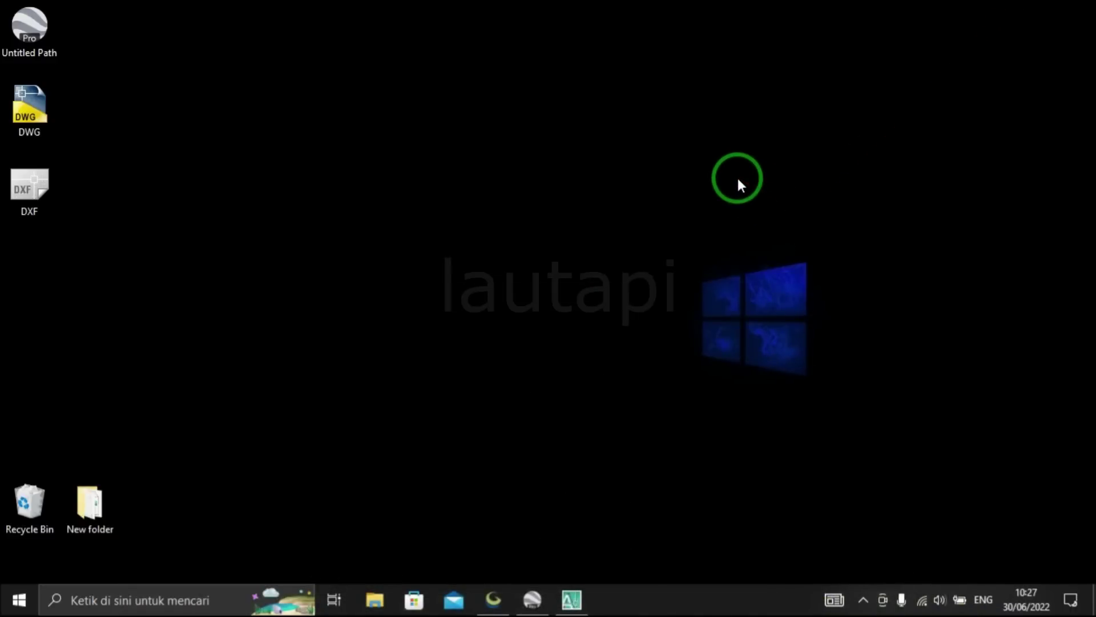